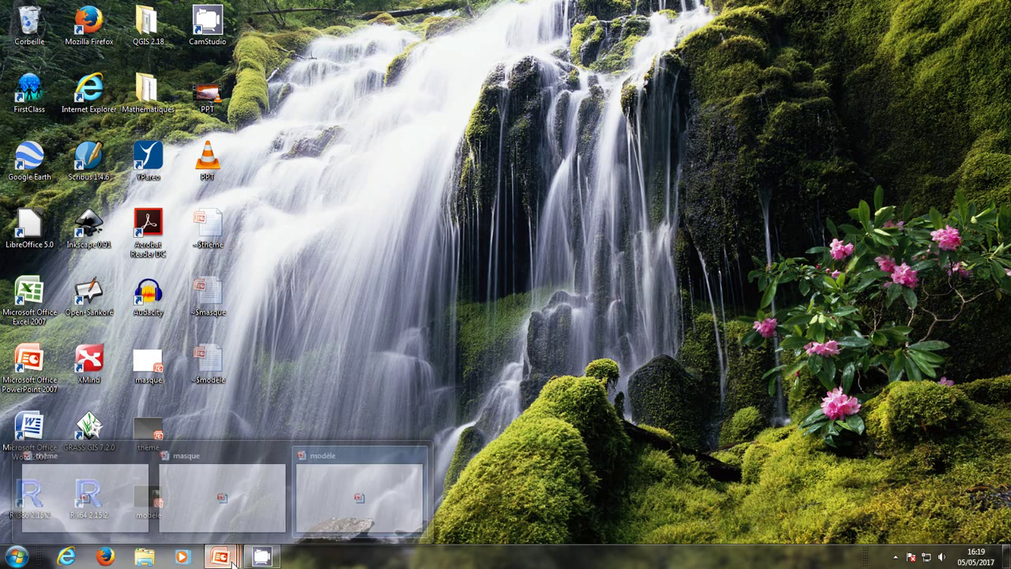
# - Browse the thème and masque master layouts, then bring up the Album photo classique presentation
pyautogui.click(135, 491)
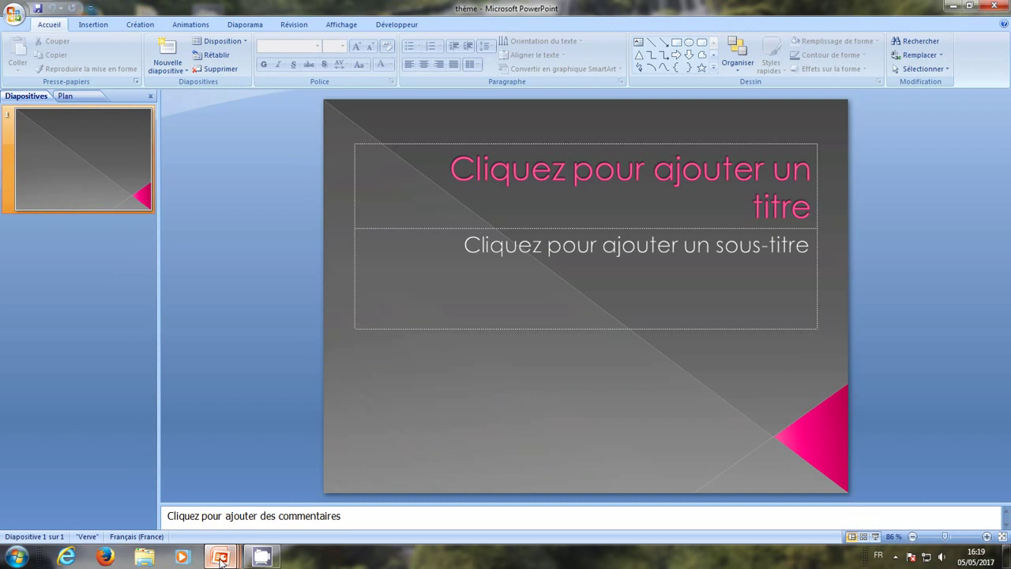
pyautogui.moveTo(221, 557)
pyautogui.click(207, 494)
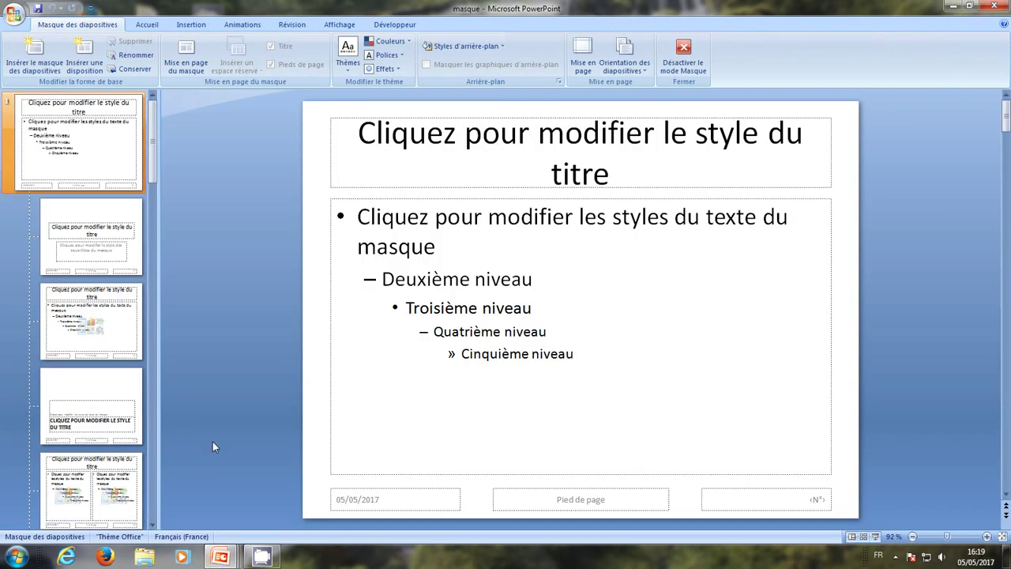
pyautogui.click(122, 212)
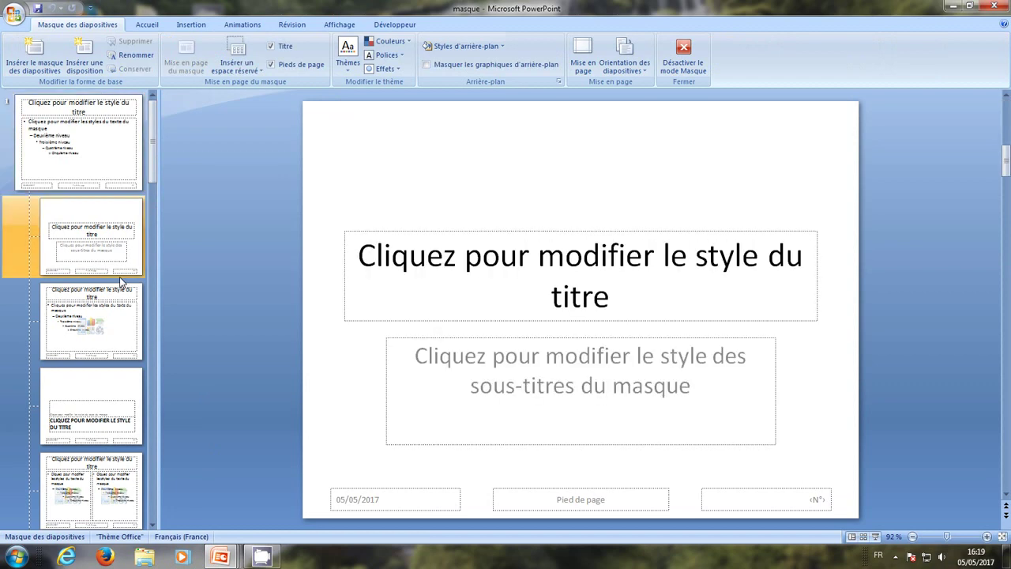
pyautogui.click(122, 297)
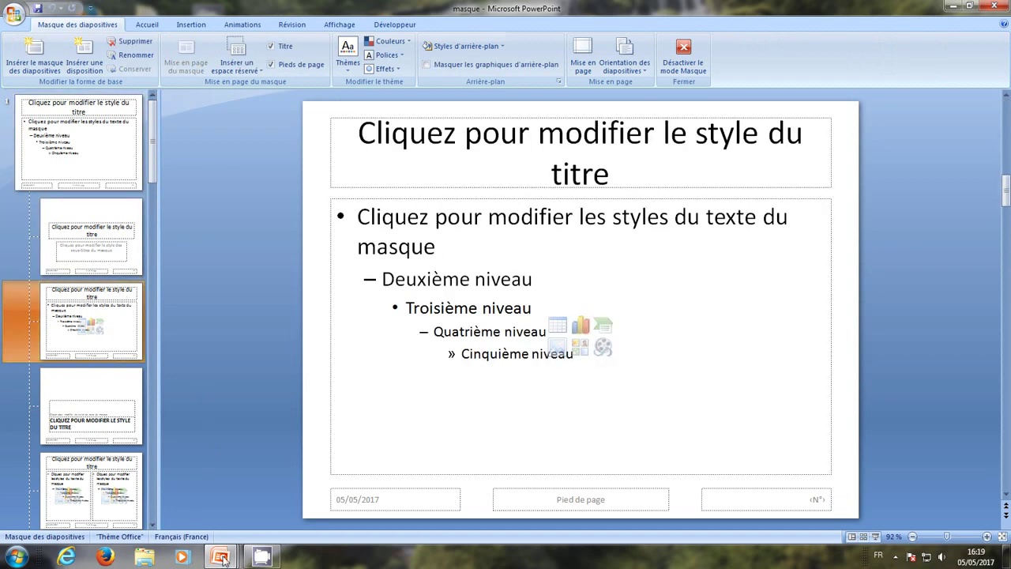
pyautogui.click(322, 509)
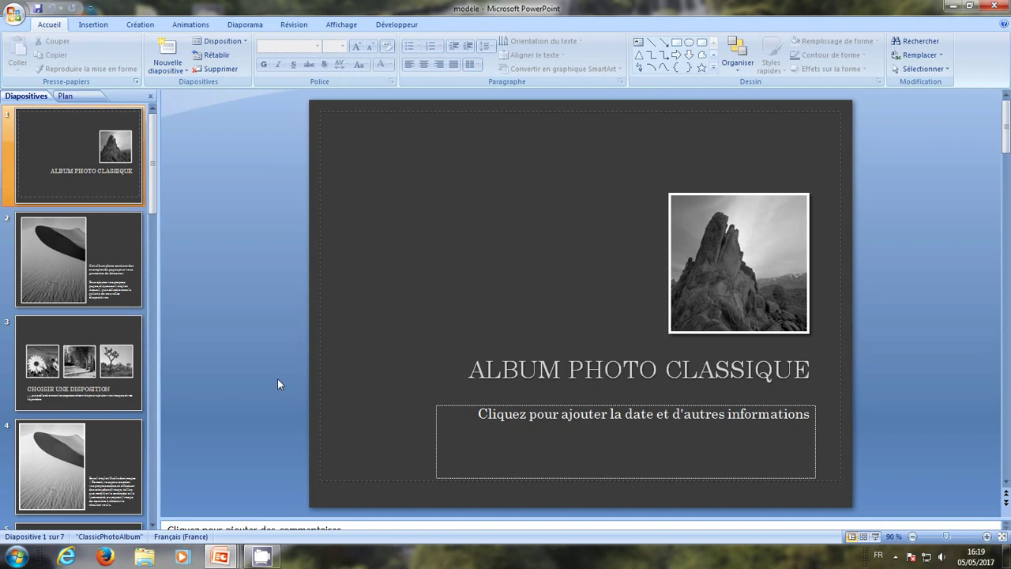
pyautogui.click(86, 244)
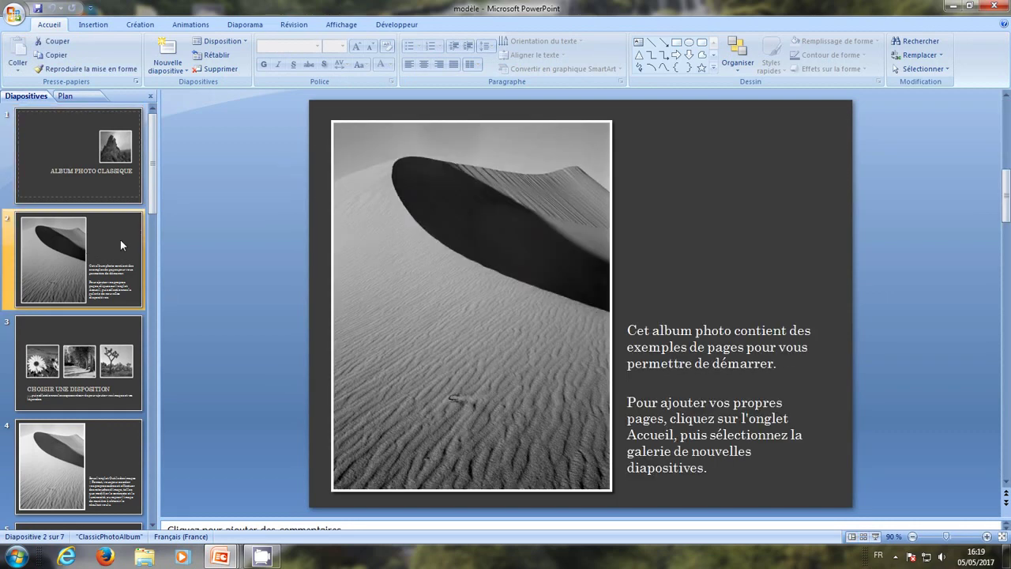
pyautogui.click(120, 330)
pyautogui.click(75, 152)
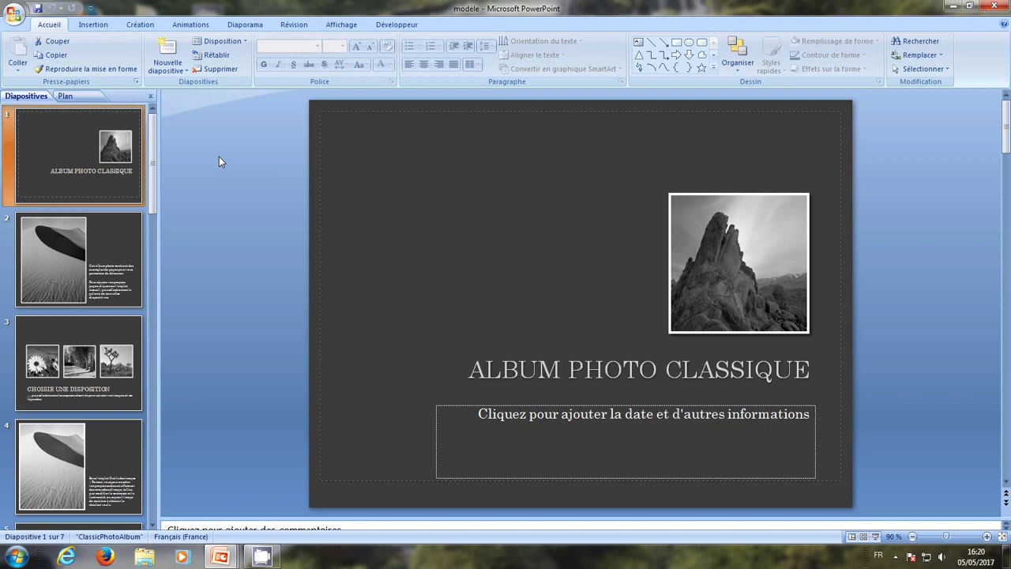
# - Create Présentation1 from the installed Album photo contemporain template under Modèles installés
pyautogui.click(14, 16)
pyautogui.click(29, 46)
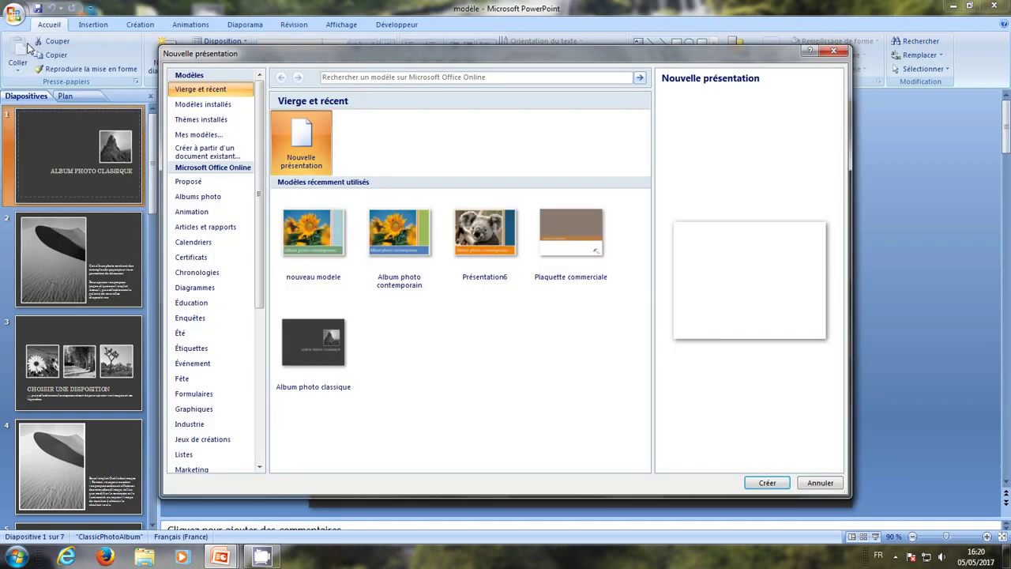
pyautogui.click(196, 106)
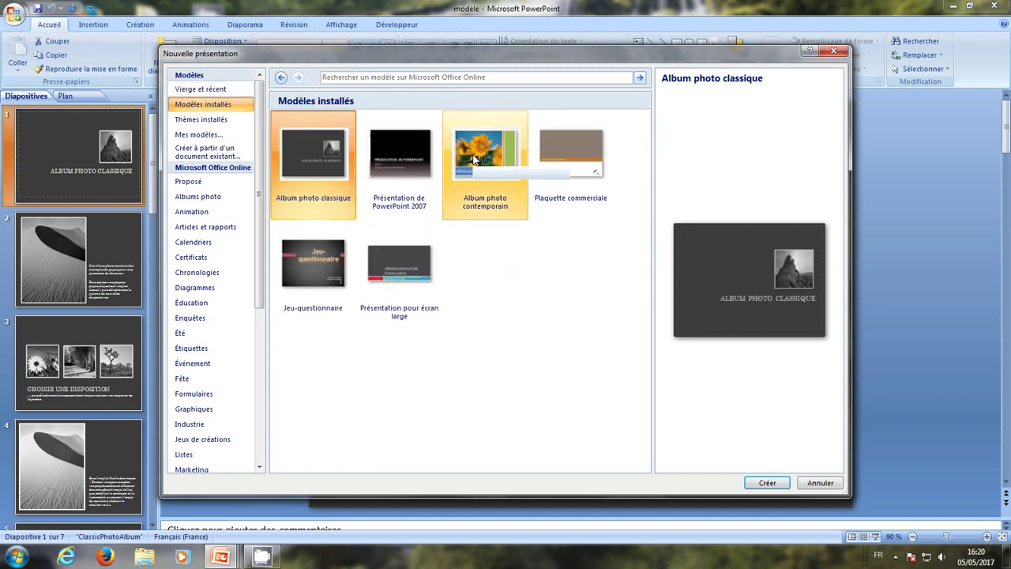
pyautogui.click(475, 161)
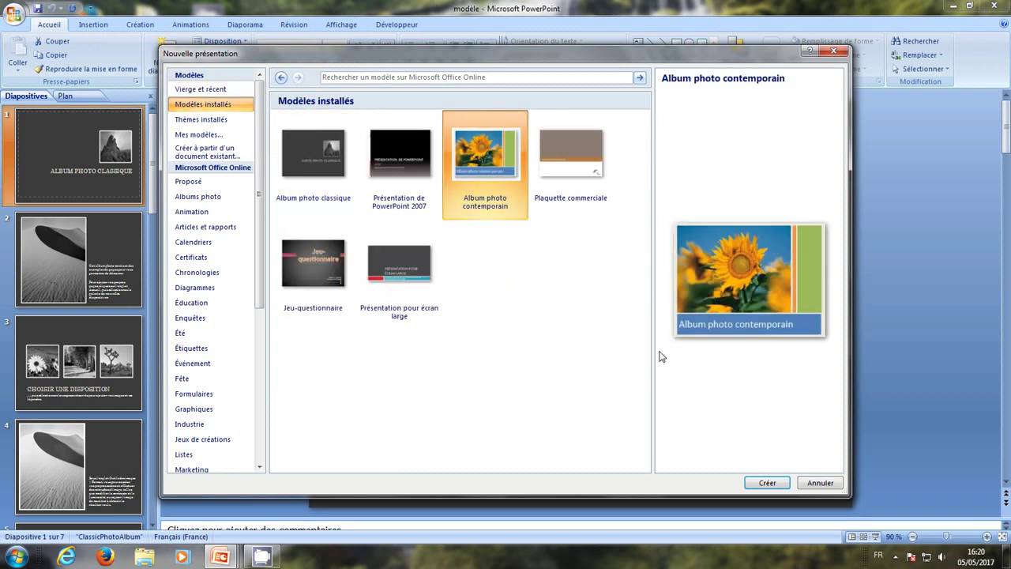
pyautogui.click(765, 485)
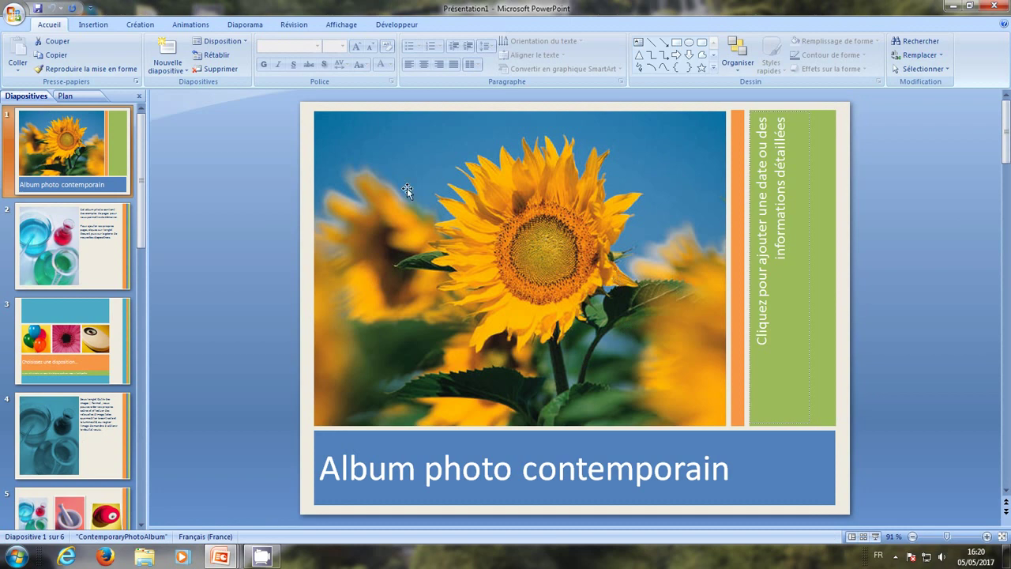
# - Apply the Fonderie theme colours and check slides 2 and 3 before returning to slide 1
pyautogui.click(132, 26)
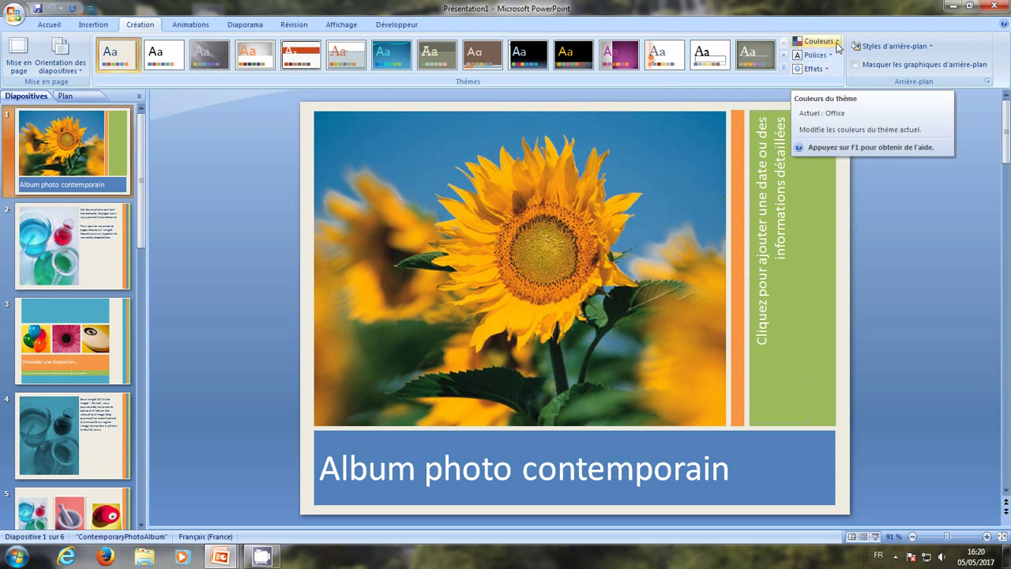
pyautogui.click(838, 43)
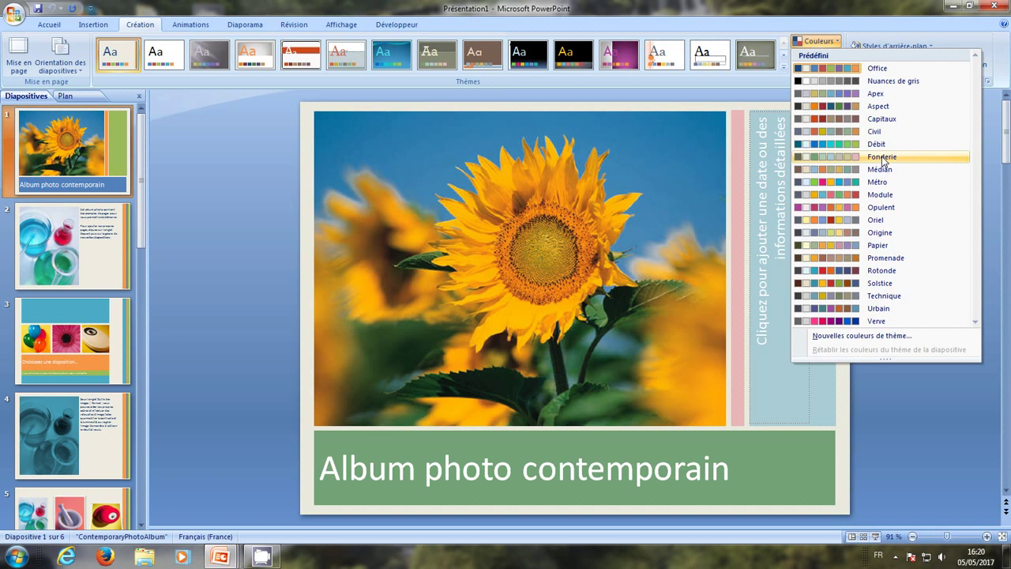
pyautogui.click(882, 157)
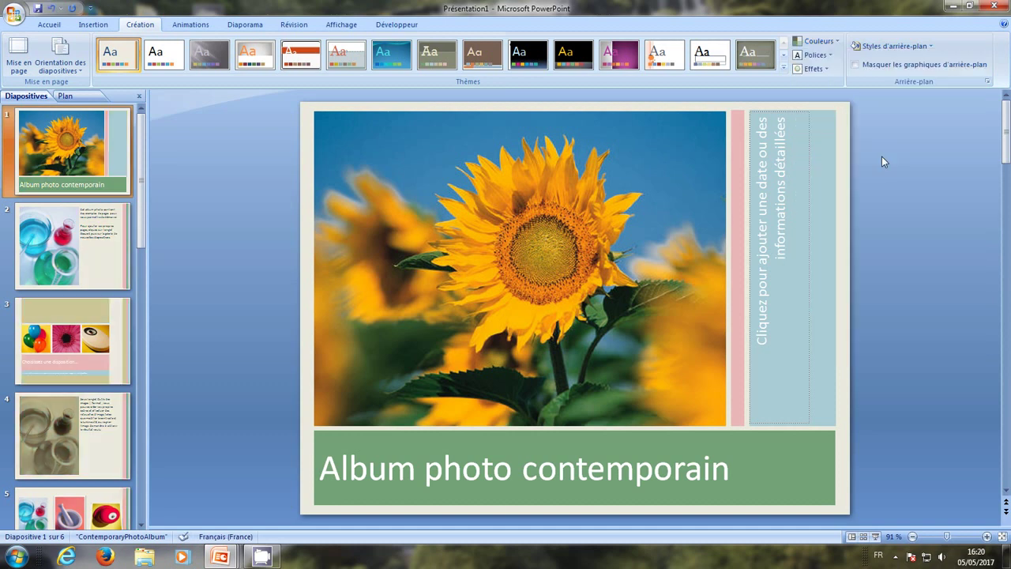
pyautogui.click(81, 261)
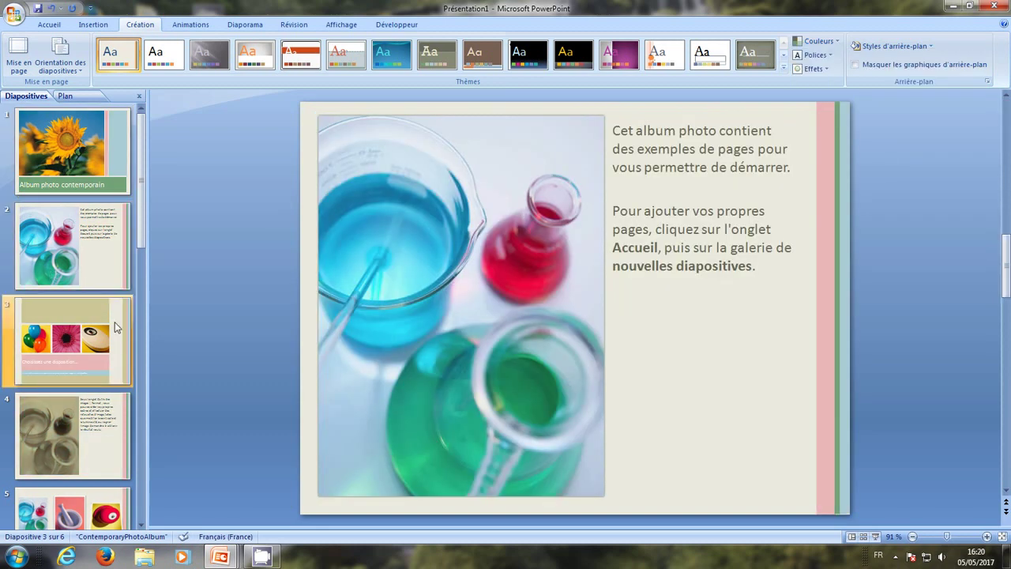
pyautogui.click(115, 321)
pyautogui.click(109, 145)
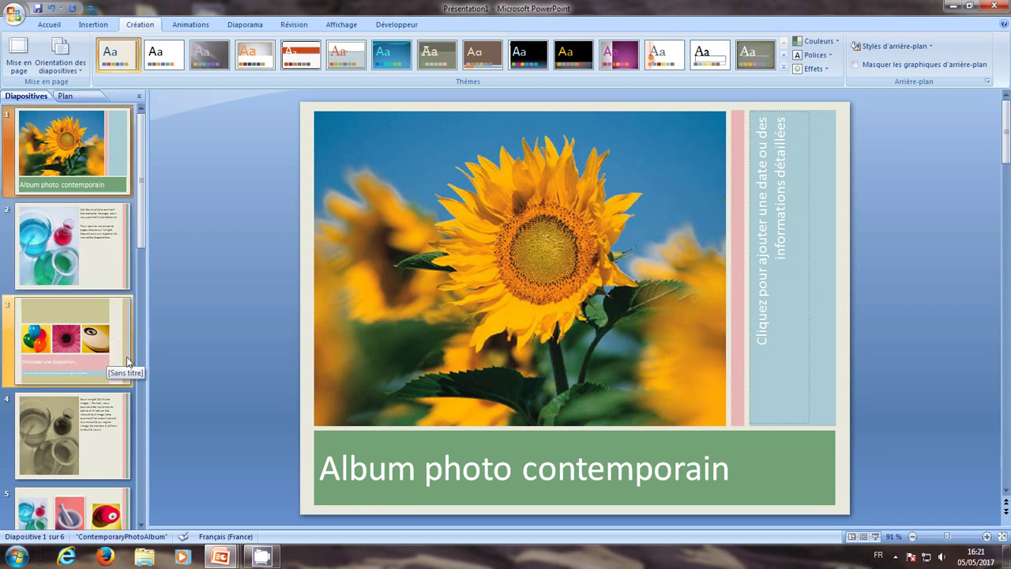
# - Apply the Apex theme font set to the presentation
pyautogui.click(830, 59)
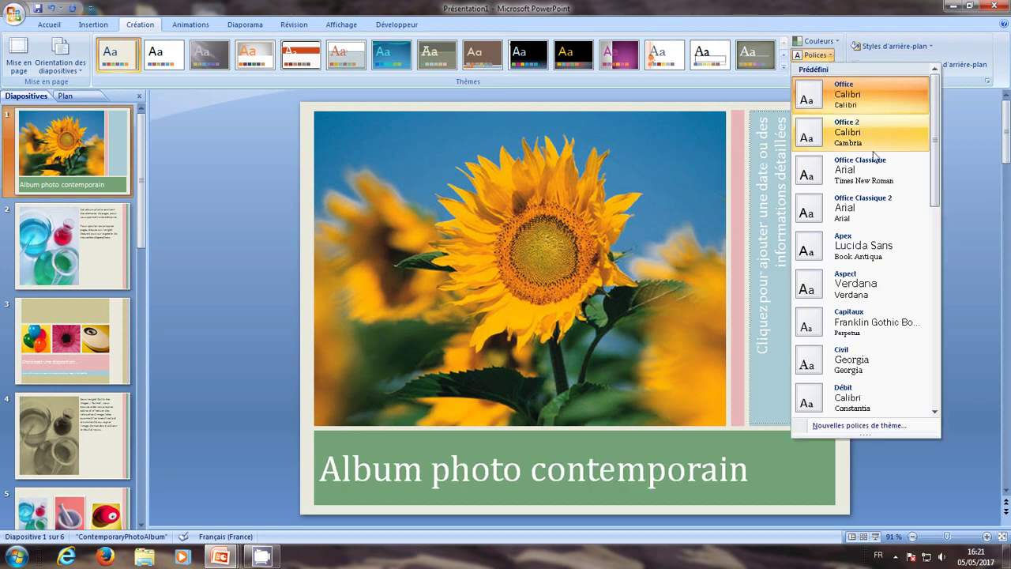
pyautogui.click(852, 248)
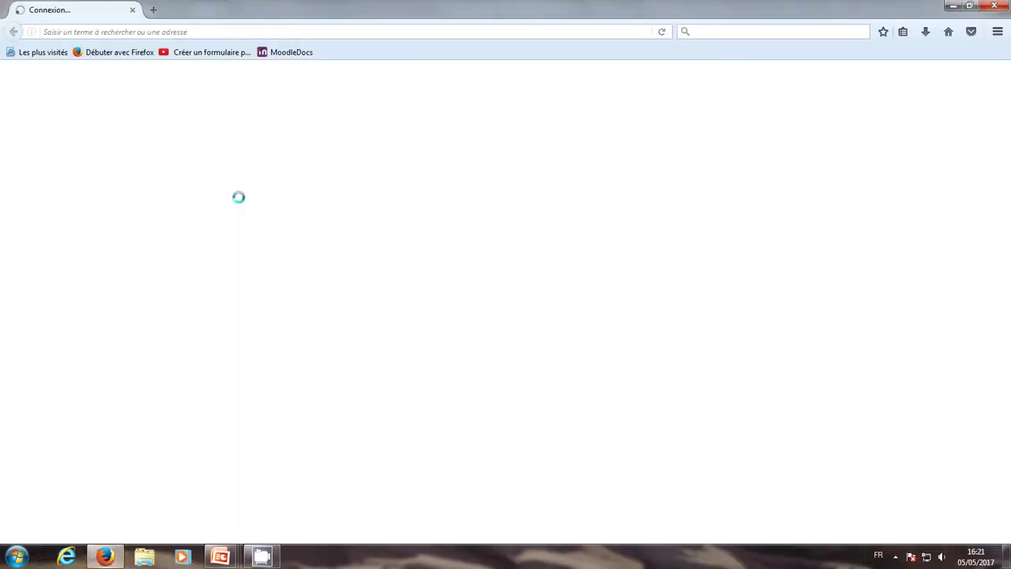
# - Search the web for 'modele powerpoint'
pyautogui.click(779, 36)
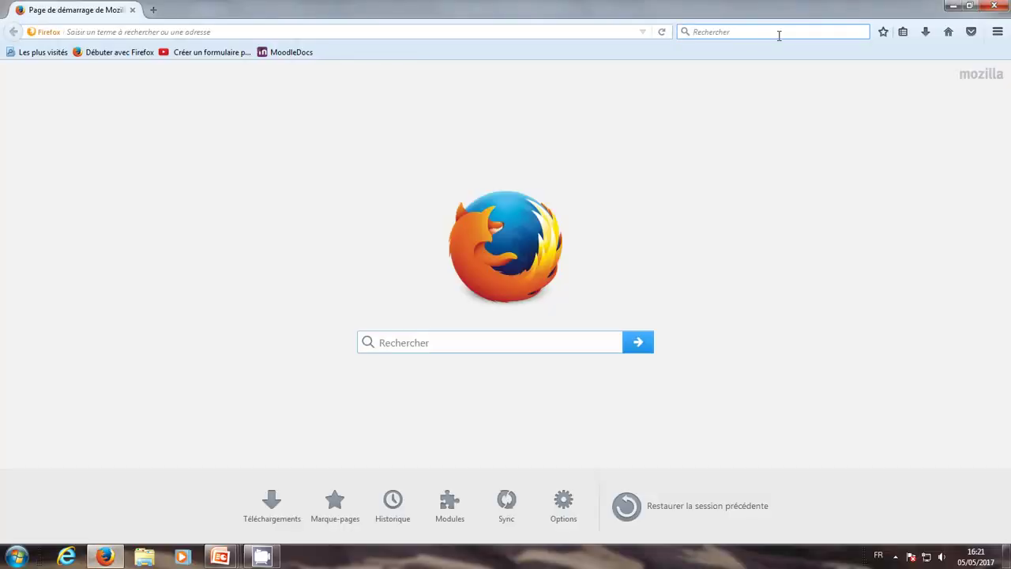
pyautogui.write('mode')
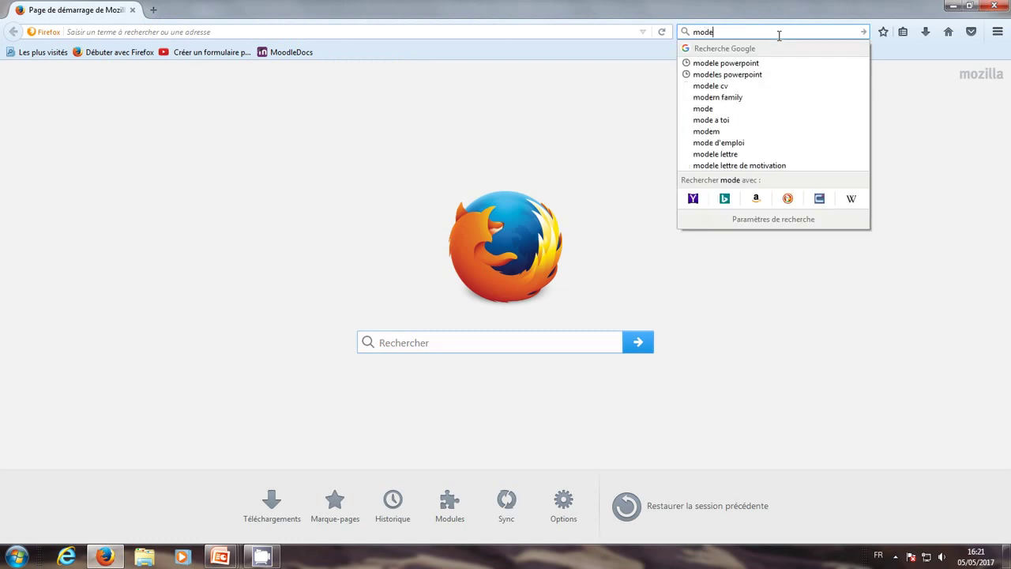
pyautogui.write('le power')
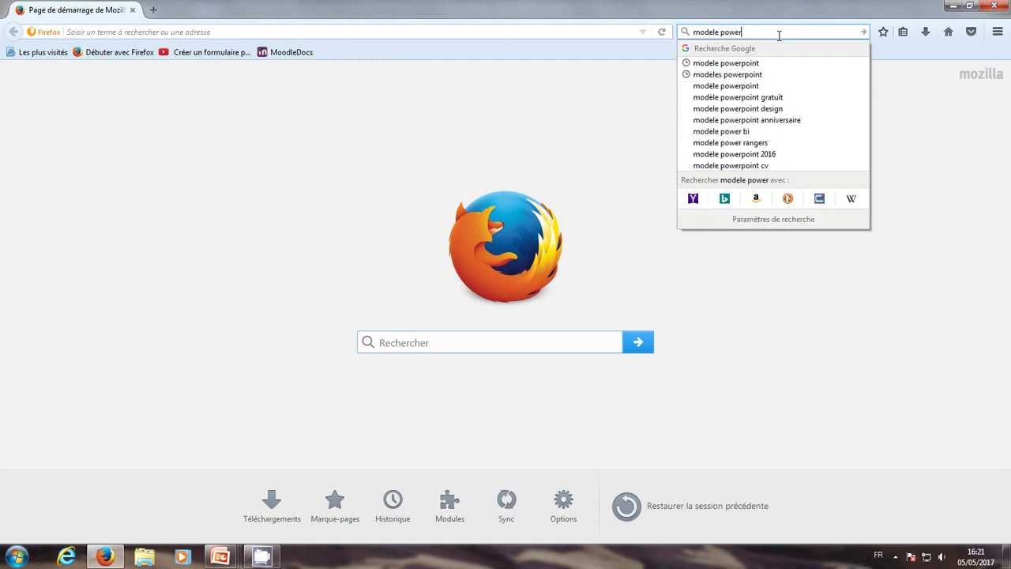
pyautogui.write('point')
pyautogui.press('Return')
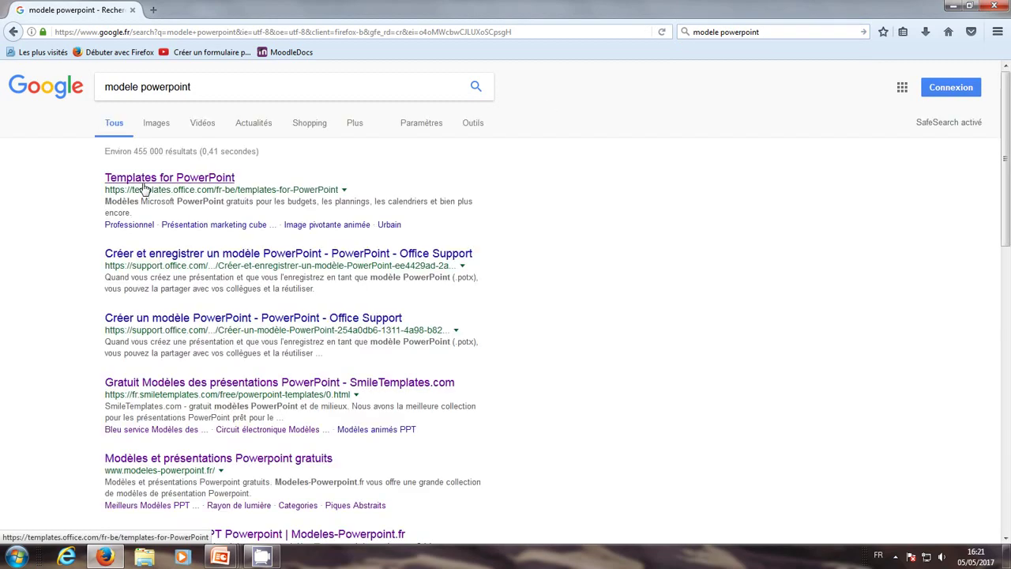
# - From Templates for PowerPoint, open the Présentation nature Fleur de cerisier (grand écran) template page
pyautogui.click(201, 180)
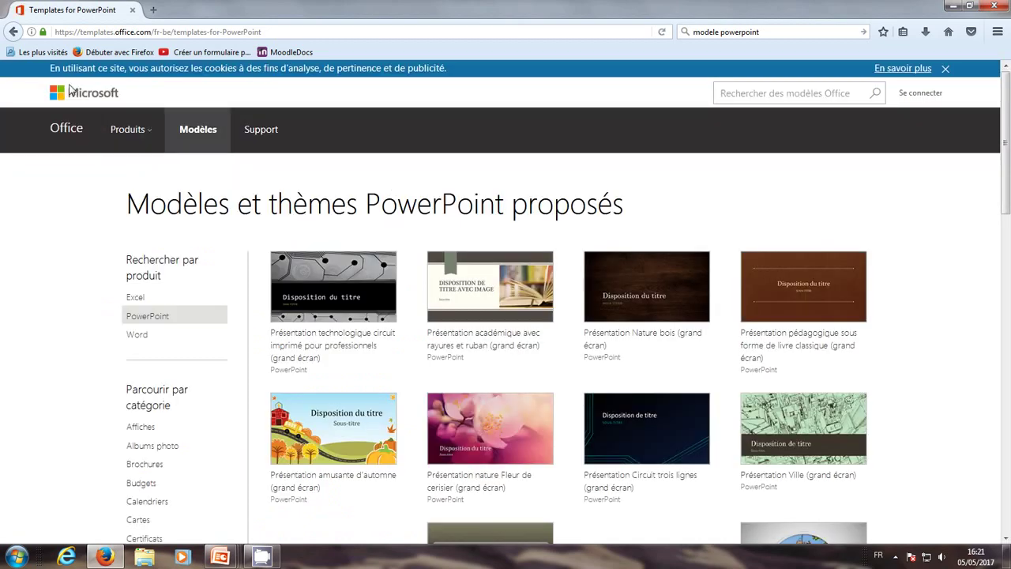
pyautogui.scroll(-2, 904, 262)
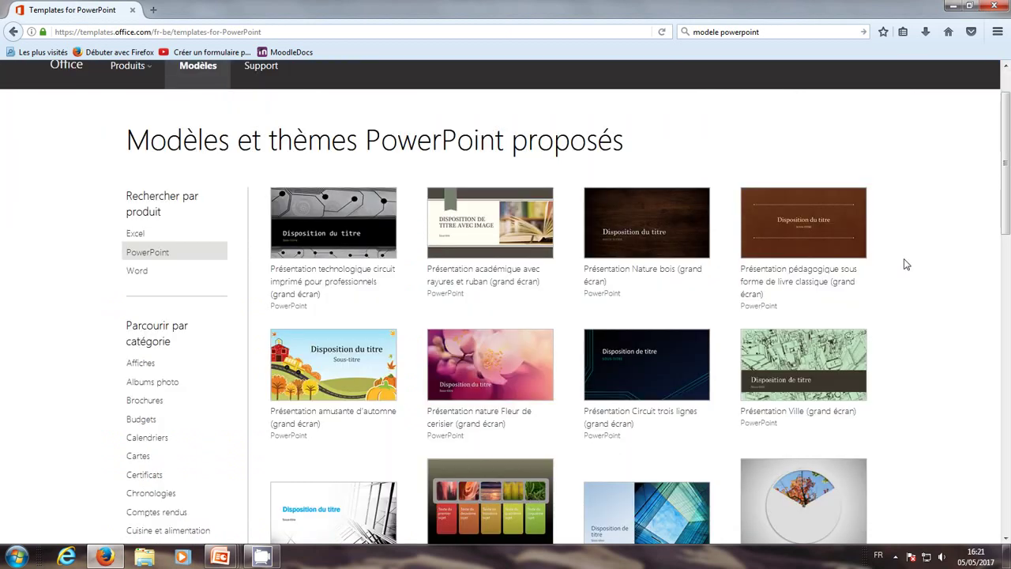
pyautogui.scroll(-2, 906, 264)
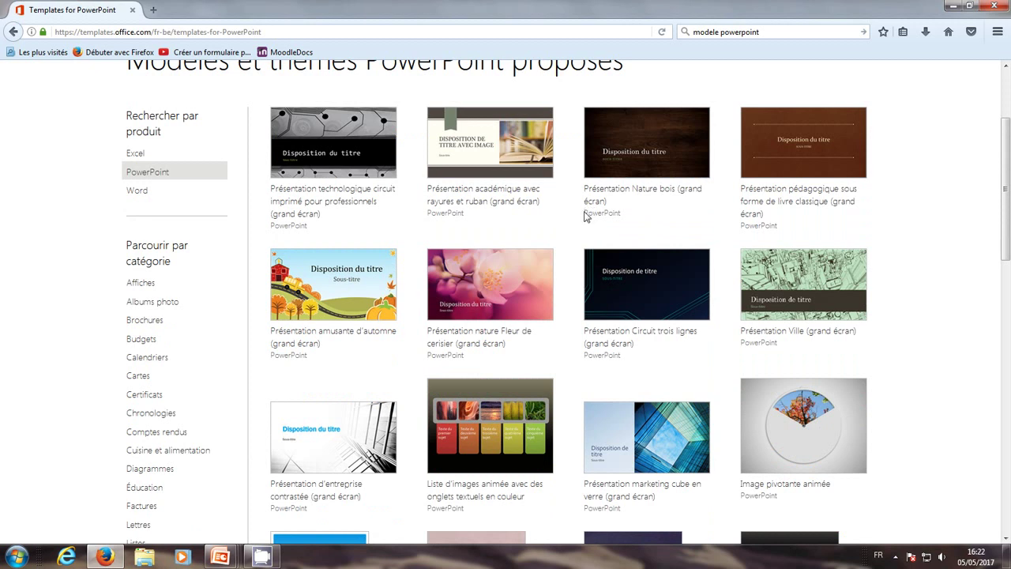
pyautogui.moveTo(585, 213); pyautogui.dragTo(623, 219)
pyautogui.click(653, 222)
pyautogui.click(542, 284)
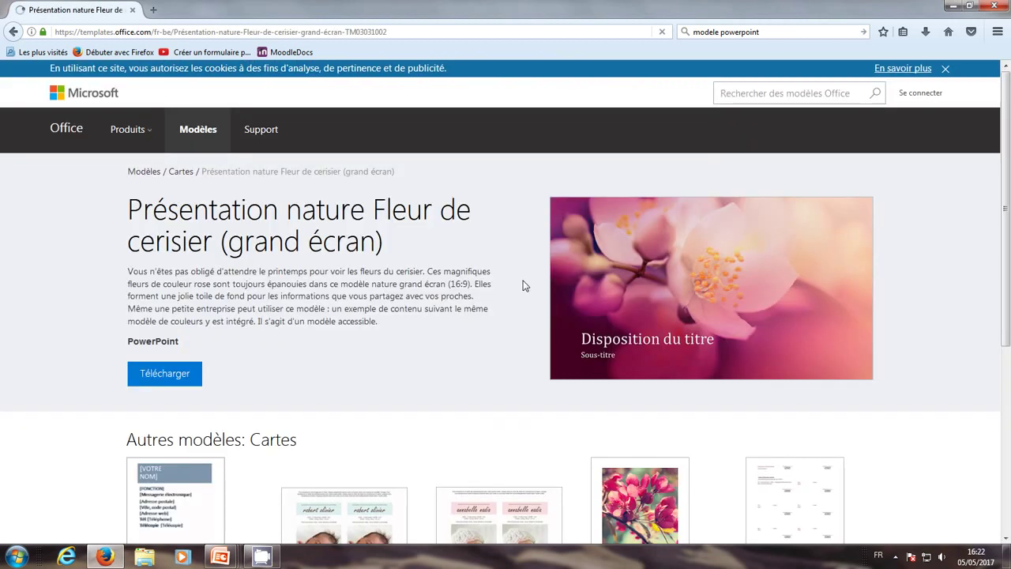
# - Download the Fleur de cerisier template and open it in PowerPoint as Présentation2
pyautogui.click(148, 380)
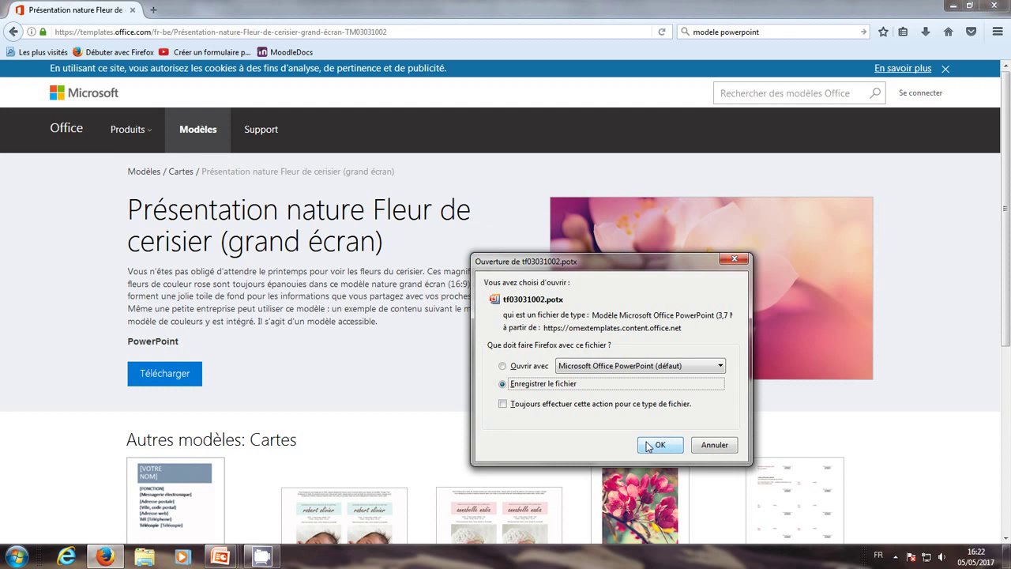
pyautogui.click(650, 446)
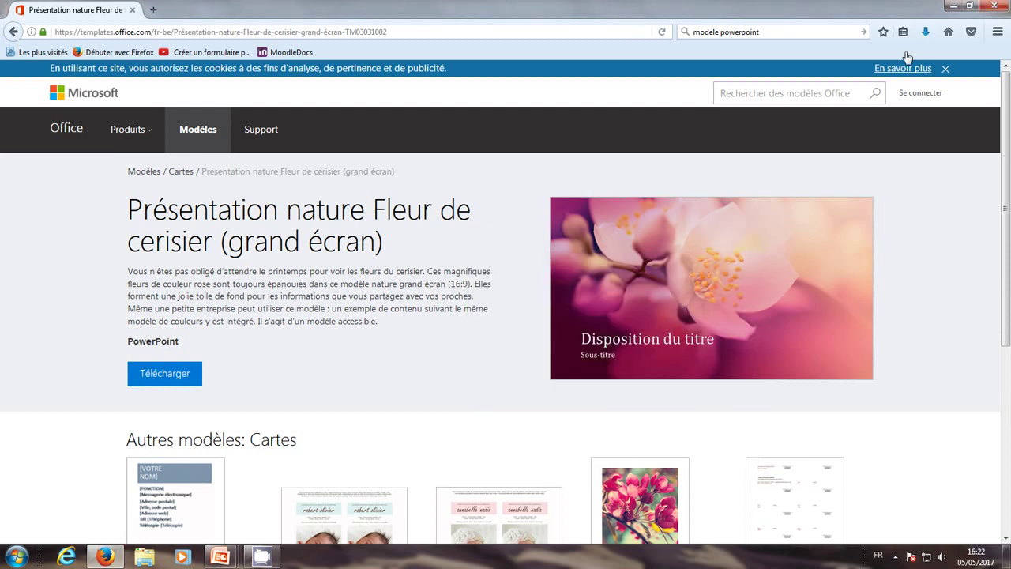
pyautogui.click(926, 32)
pyautogui.click(803, 68)
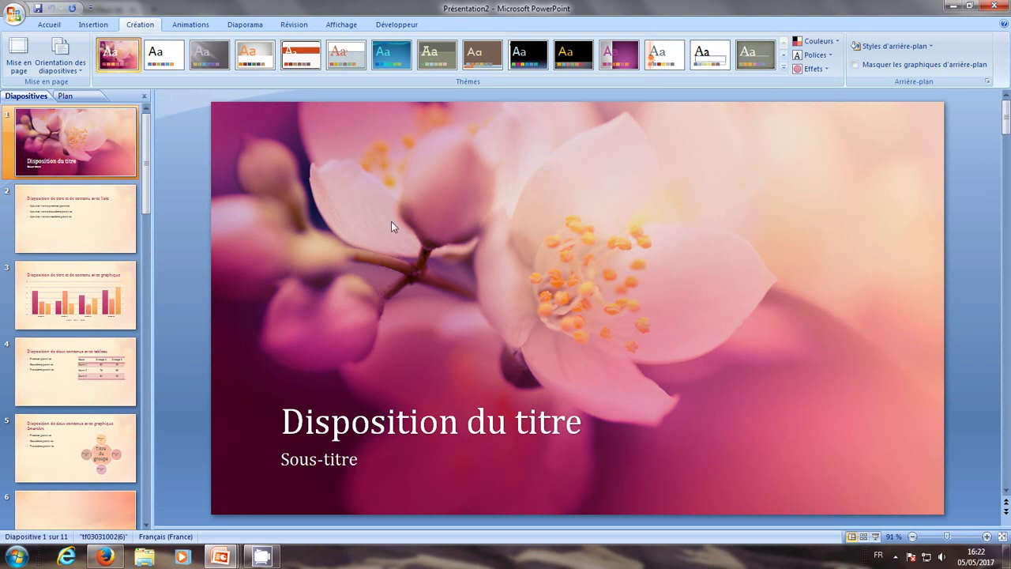
# - Dismiss the Office menu unused and minimize PowerPoint to return to the Firefox template page
pyautogui.click(13, 15)
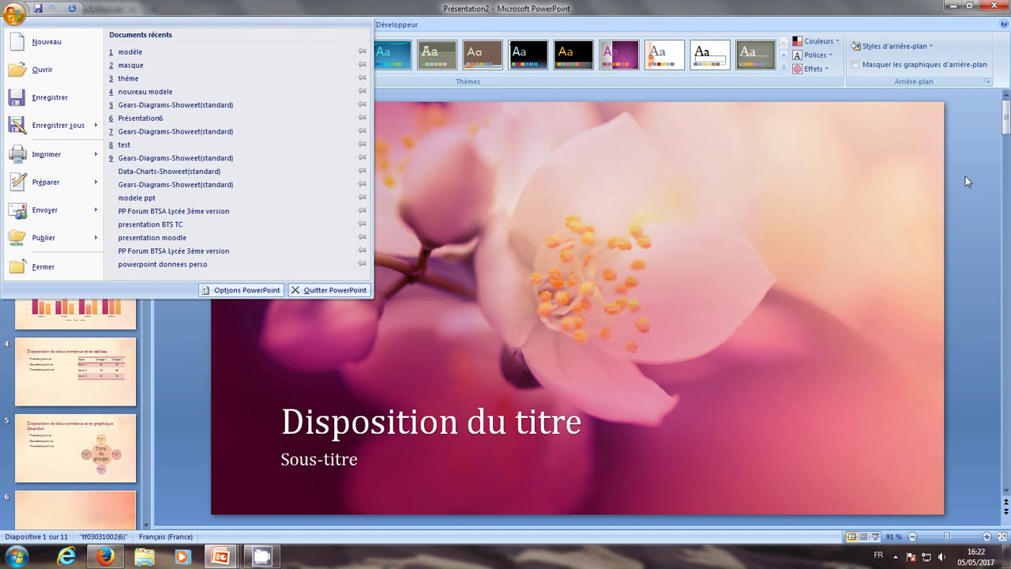
pyautogui.click(940, 22)
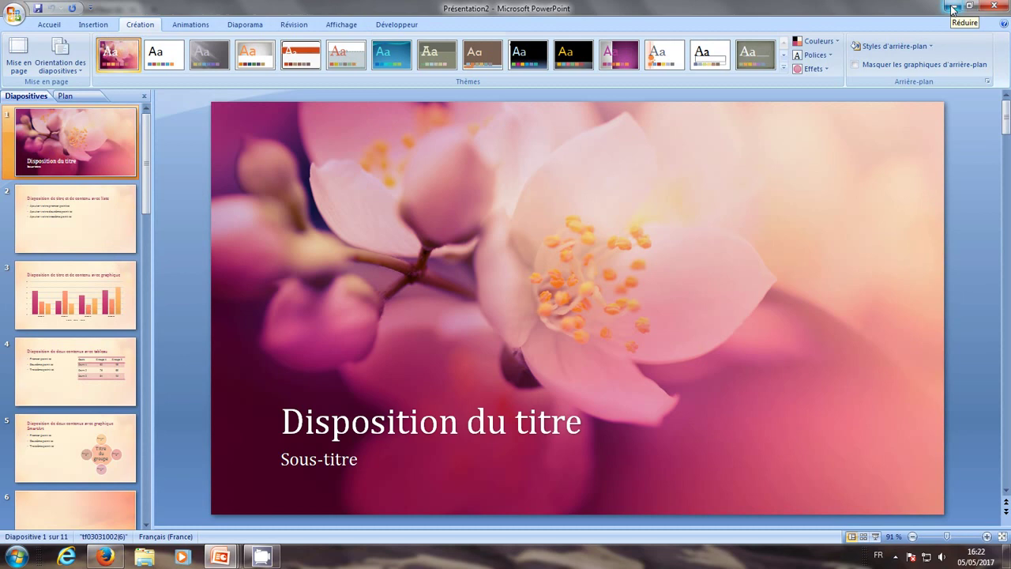
pyautogui.click(953, 9)
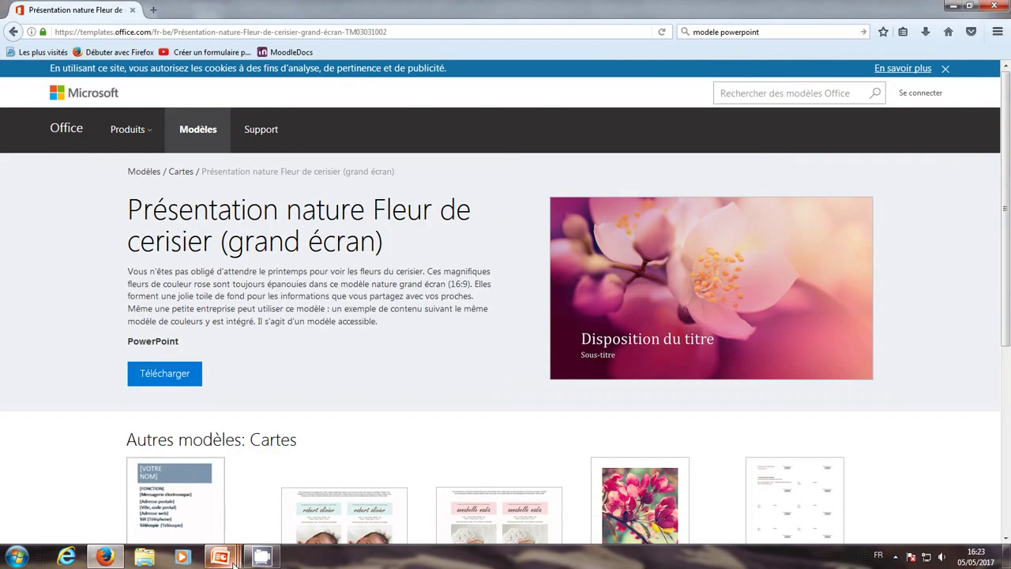
# - Save the sunflower album Présentation1 as the PowerPoint template tournesol.potx
pyautogui.moveTo(221, 557)
pyautogui.click(474, 509)
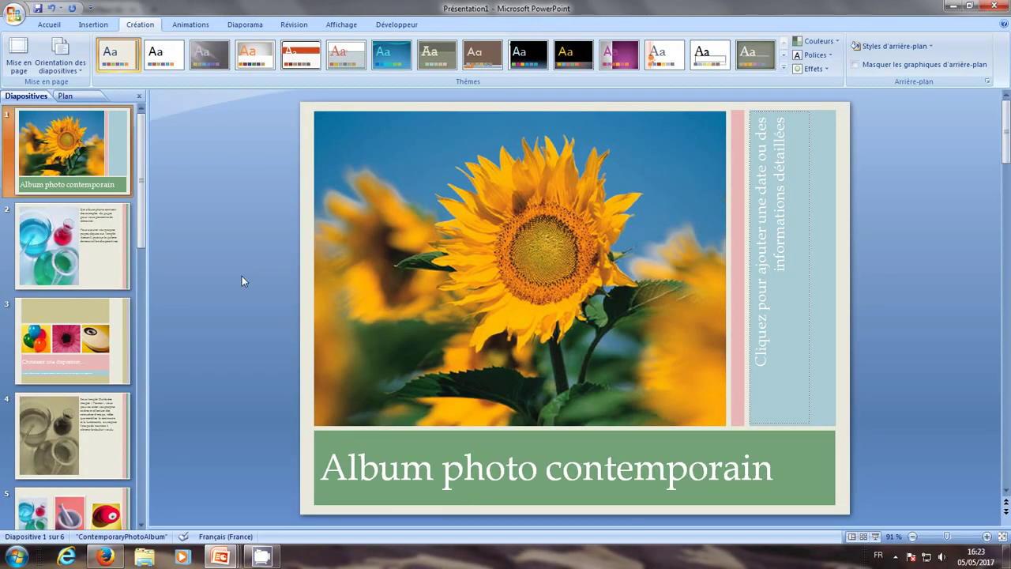
pyautogui.click(16, 15)
pyautogui.click(56, 128)
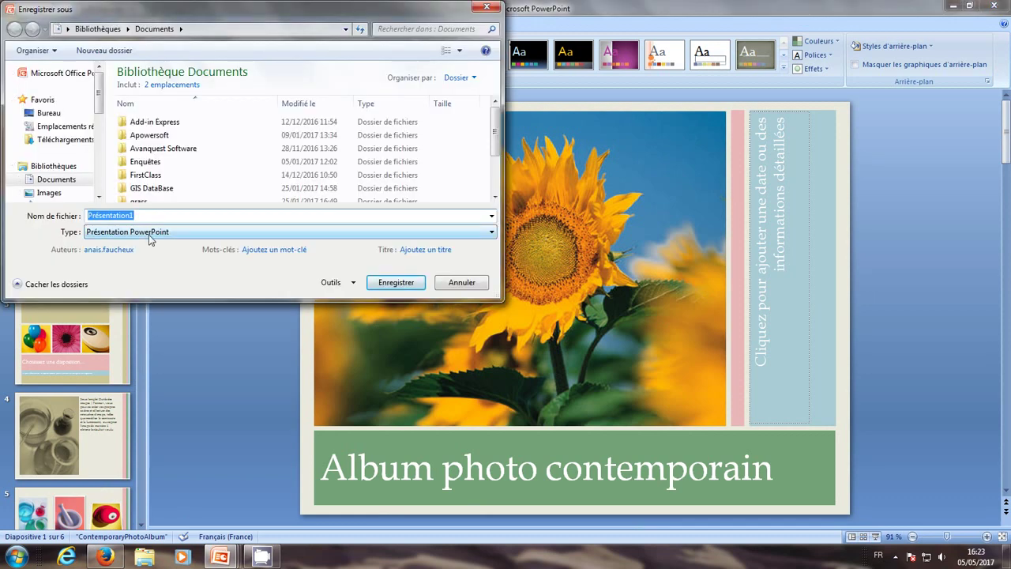
pyautogui.click(149, 234)
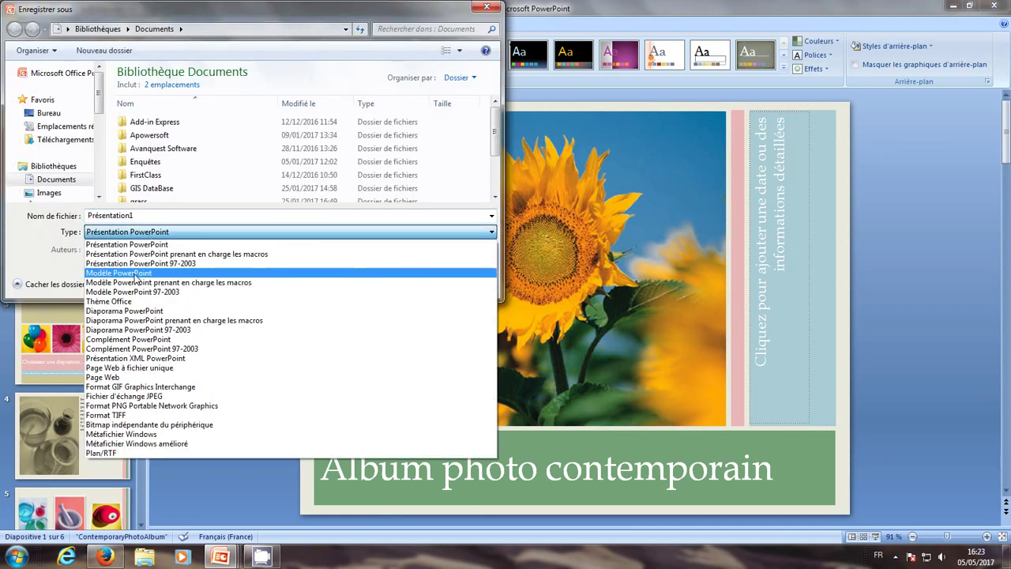
pyautogui.click(136, 273)
pyautogui.doubleClick(144, 215)
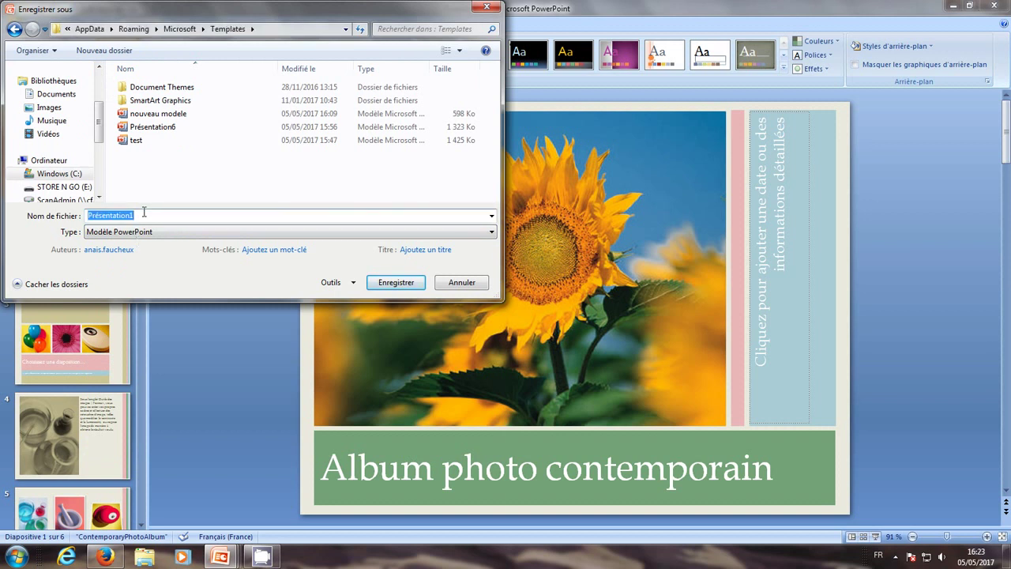
pyautogui.write('t')
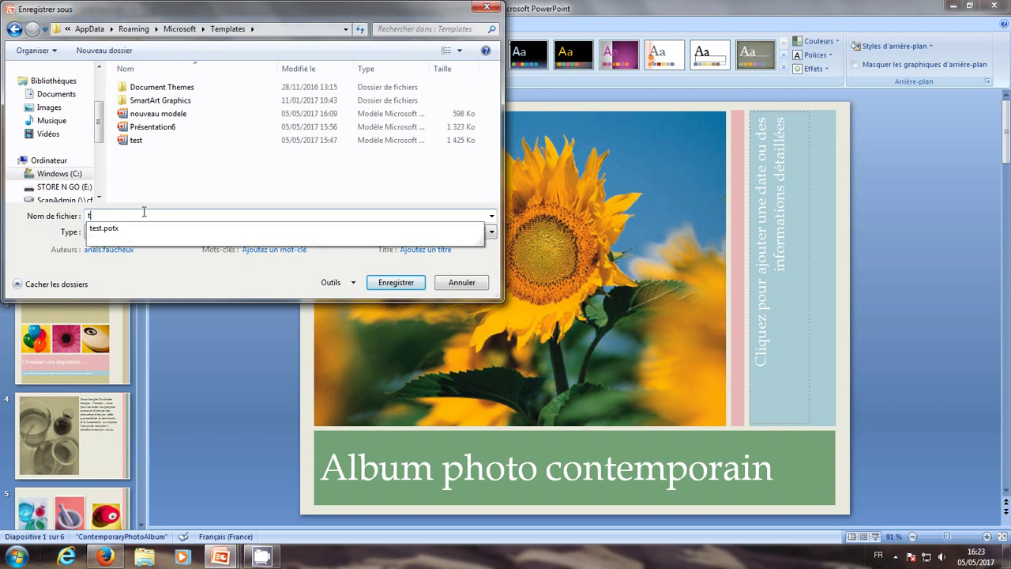
pyautogui.write('ourne')
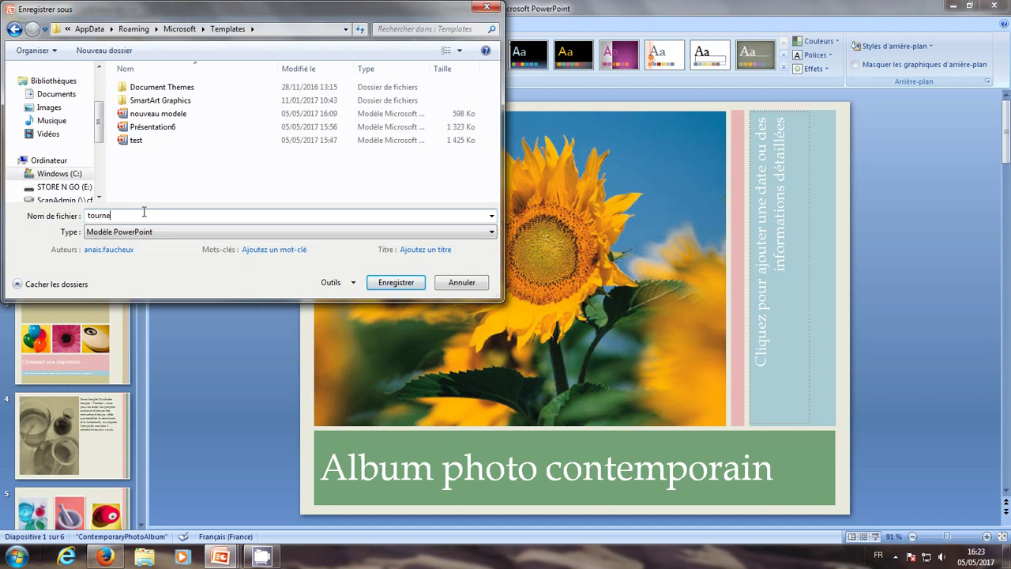
pyautogui.write('sol')
pyautogui.click(381, 286)
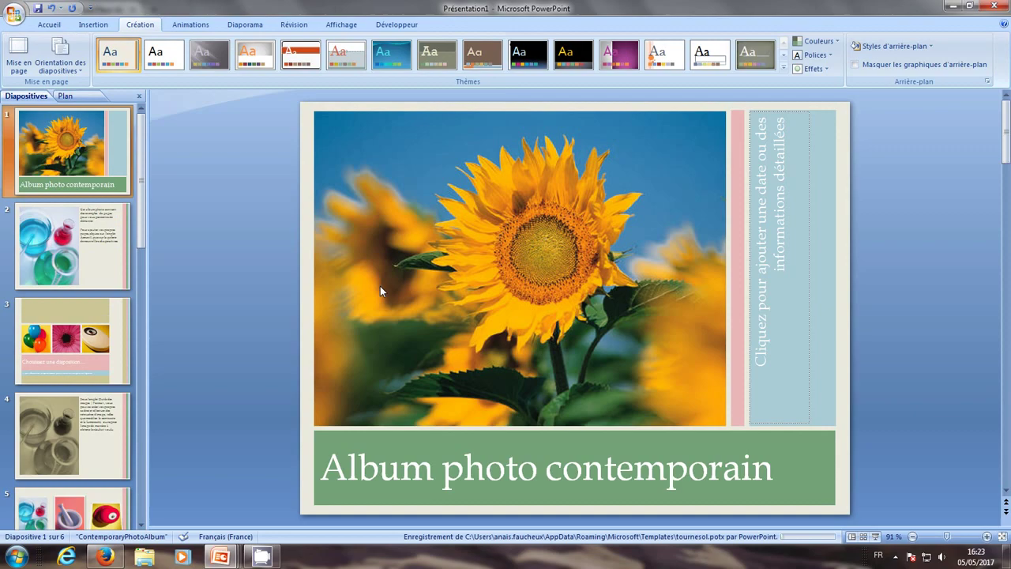
# - Minimize PowerPoint and the browser, then open the Nouvelle présentation dialog
pyautogui.click(950, 6)
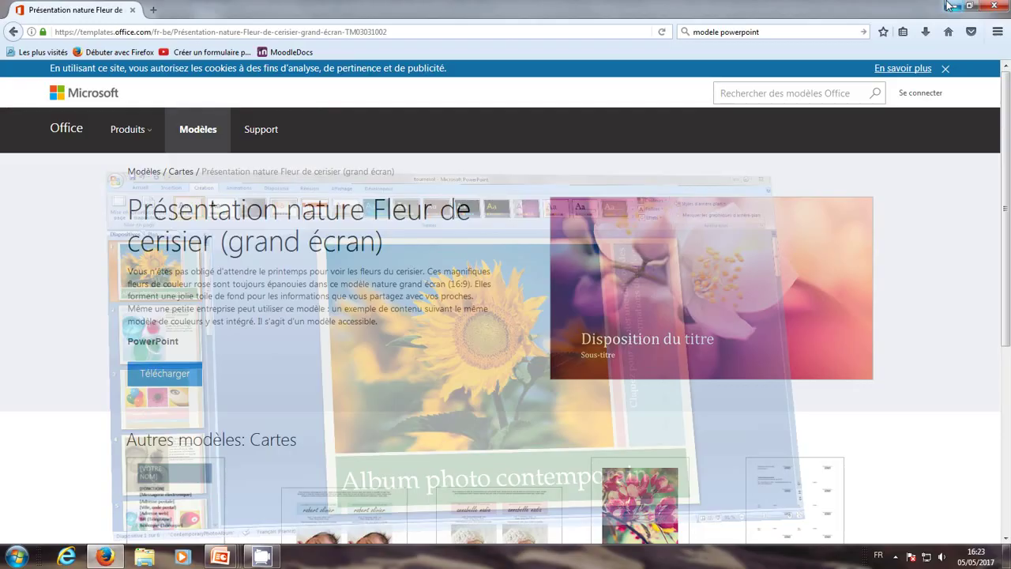
pyautogui.click(951, 5)
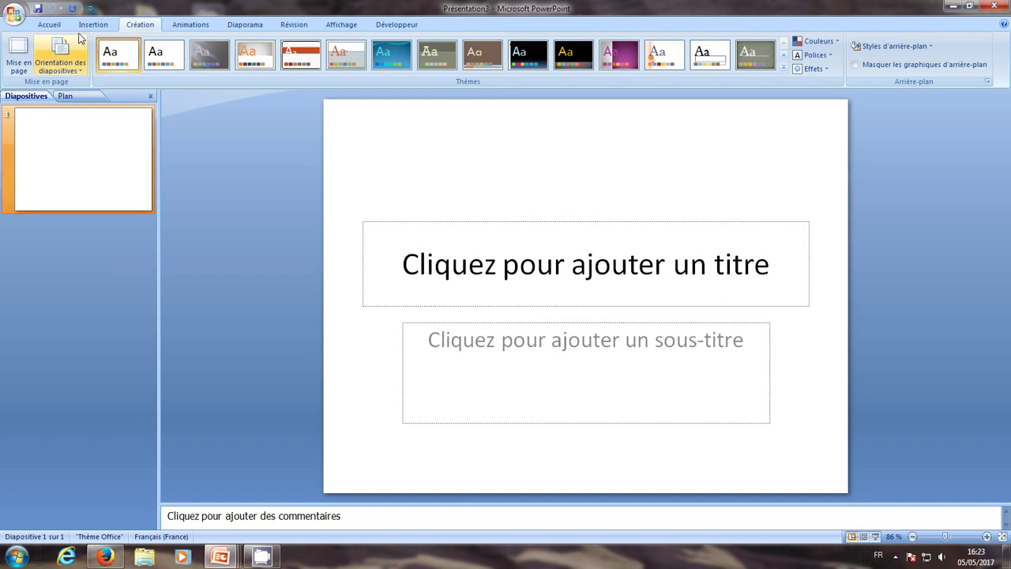
pyautogui.hotkey('alt', 'f')
pyautogui.click(72, 41)
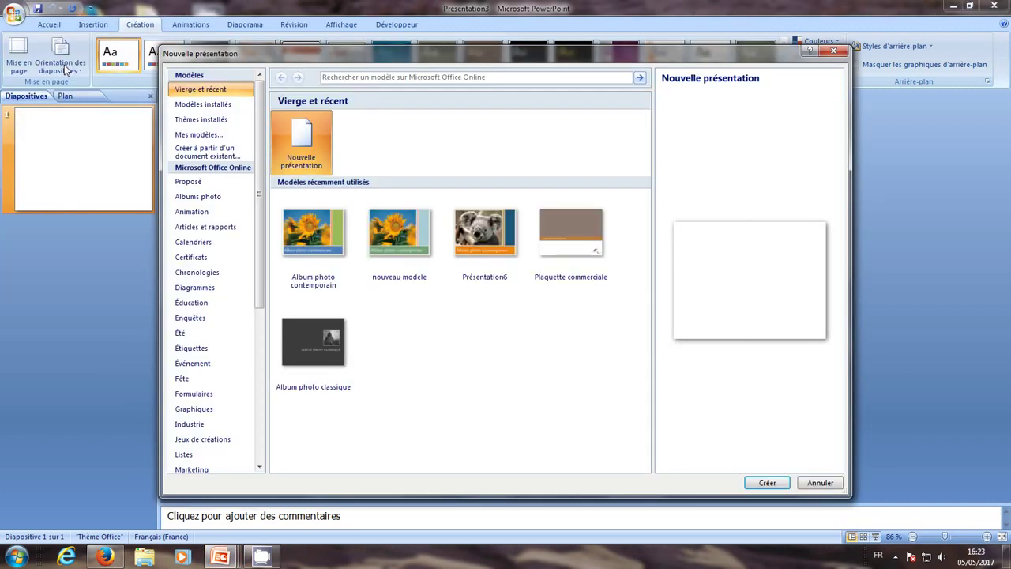
# - Create Présentation4 from the tournesol template in Mes modèles, then launch a blank Présentation5
pyautogui.click(207, 135)
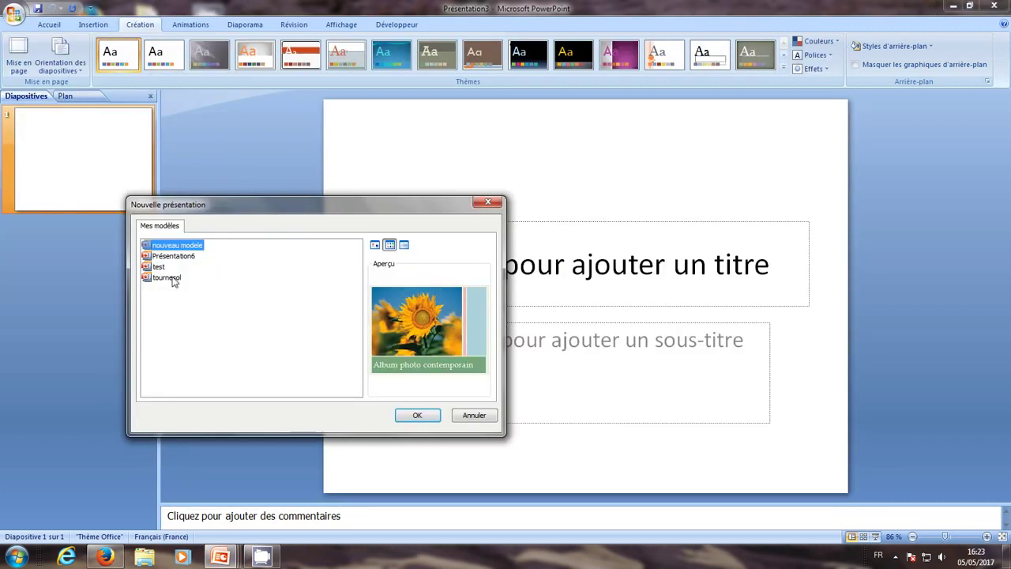
pyautogui.click(169, 278)
pyautogui.click(417, 415)
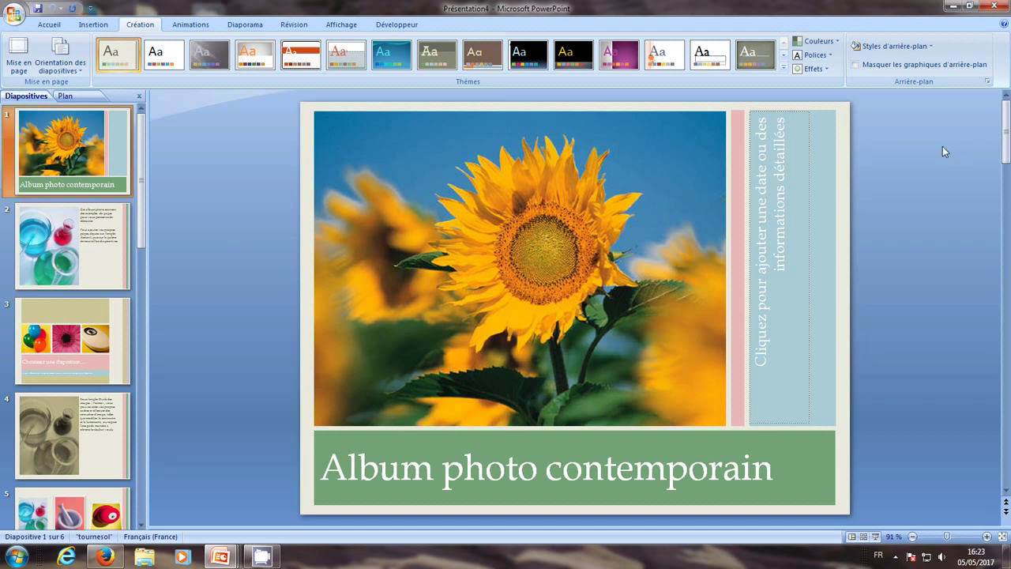
pyautogui.click(953, 6)
pyautogui.doubleClick(29, 359)
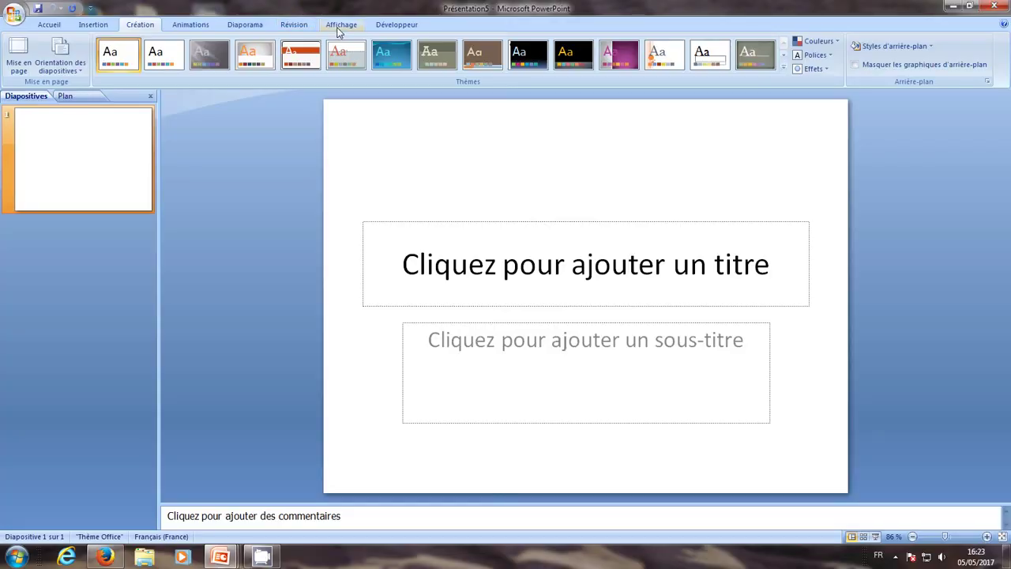
# - Open Masque des diapositives view and select the top-level master slide
pyautogui.click(339, 26)
pyautogui.click(181, 57)
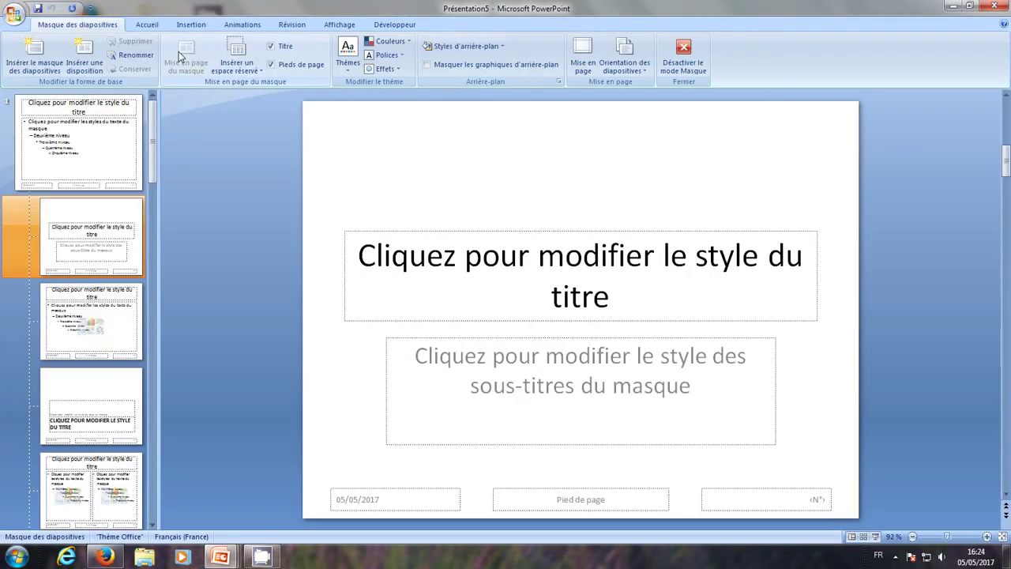
pyautogui.click(140, 118)
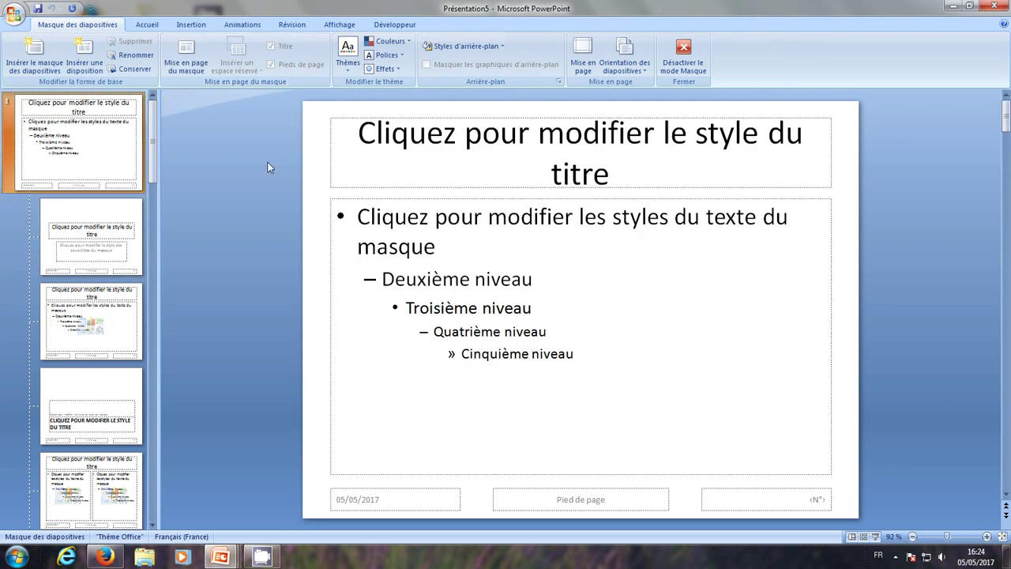
# - Insert the Chrysanthème sample picture onto the master as a full-slide 19.05 × 25.4 cm image
pyautogui.click(192, 25)
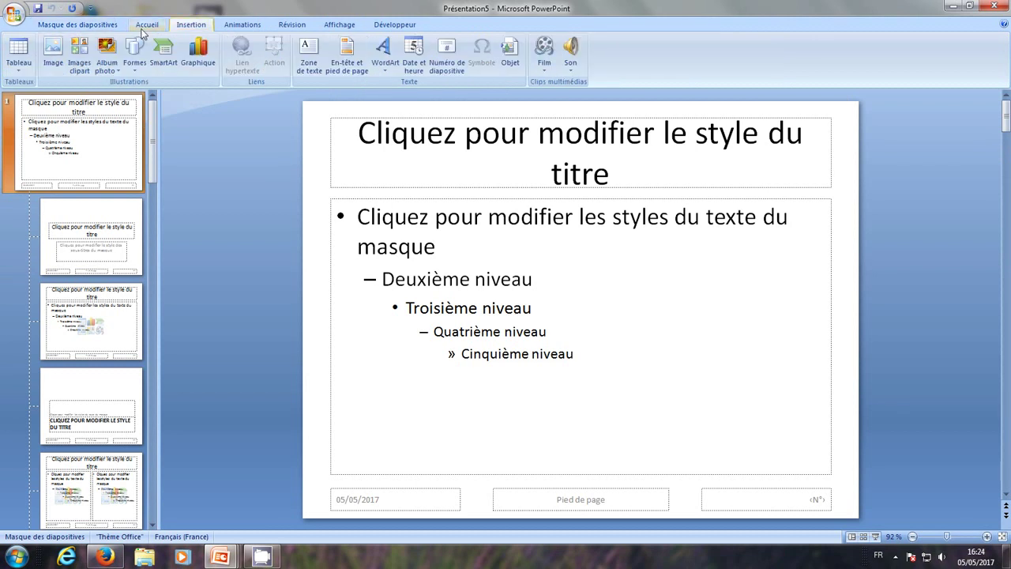
pyautogui.click(61, 61)
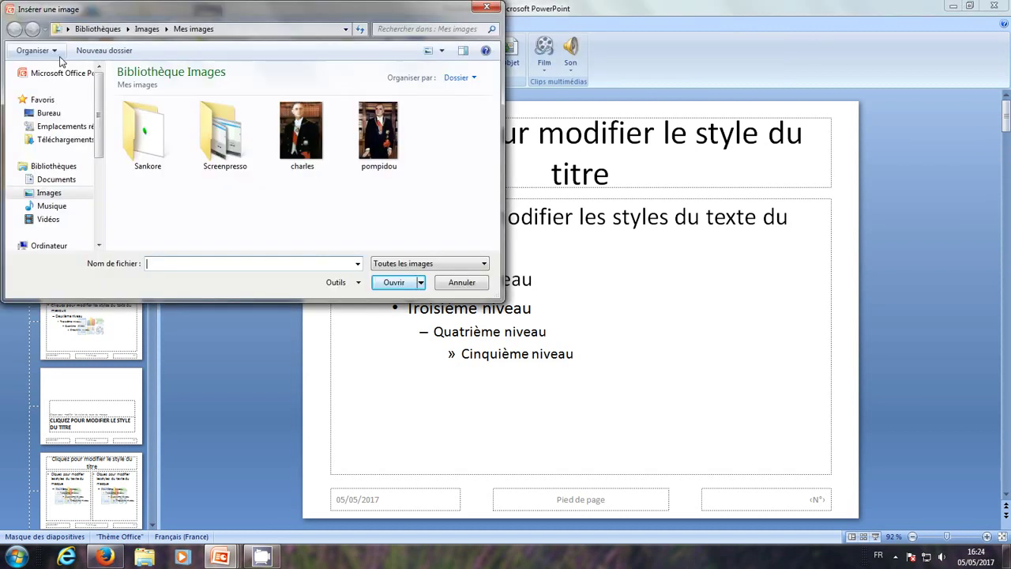
pyautogui.click(49, 193)
pyautogui.doubleClick(164, 147)
pyautogui.click(145, 115)
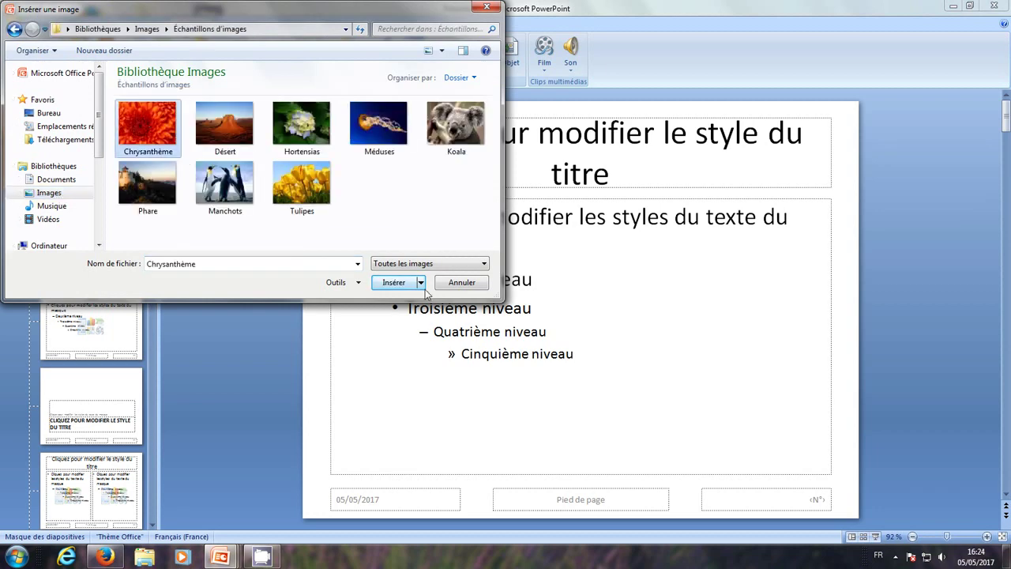
pyautogui.click(394, 283)
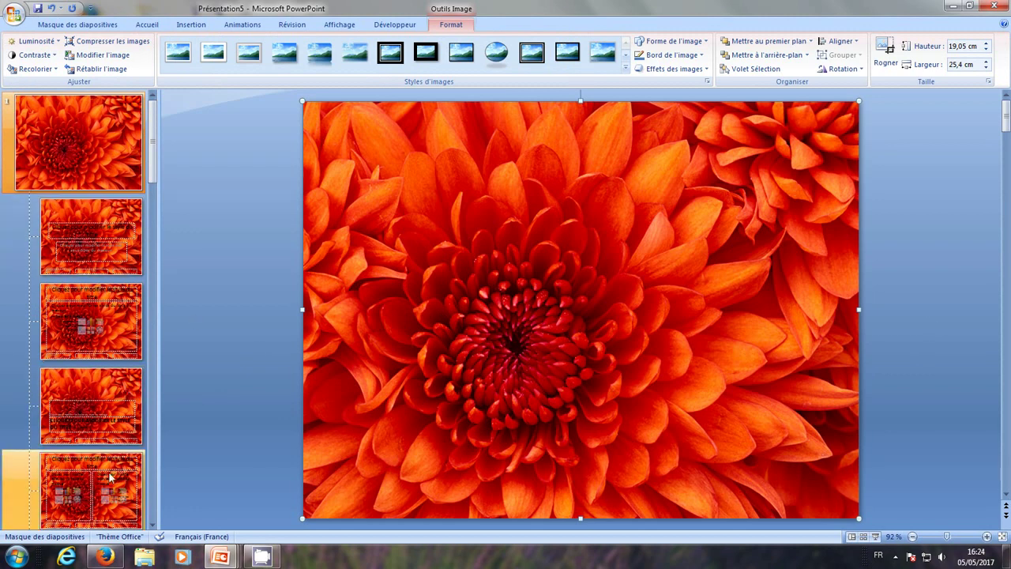
pyautogui.click(77, 25)
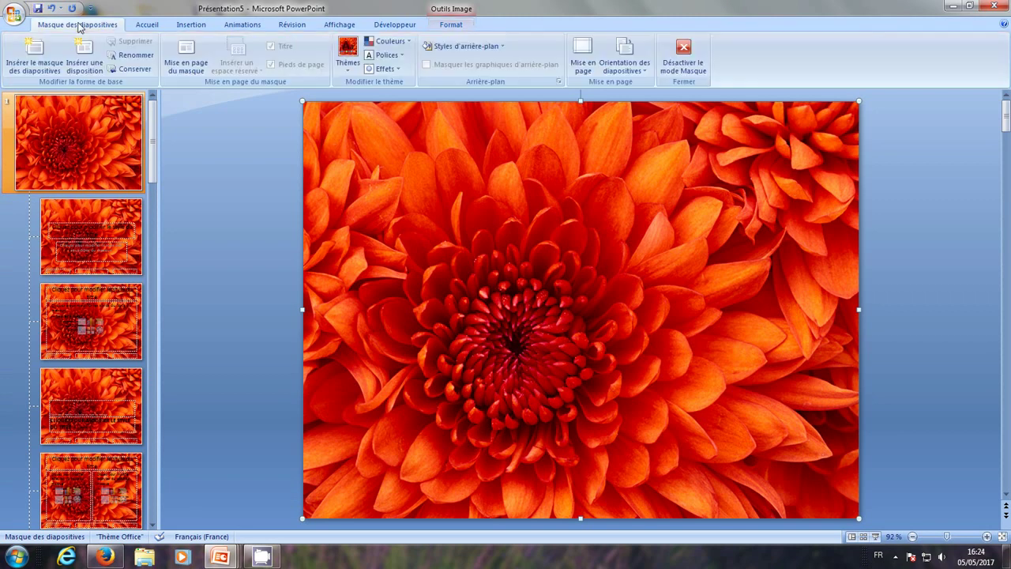
pyautogui.click(686, 65)
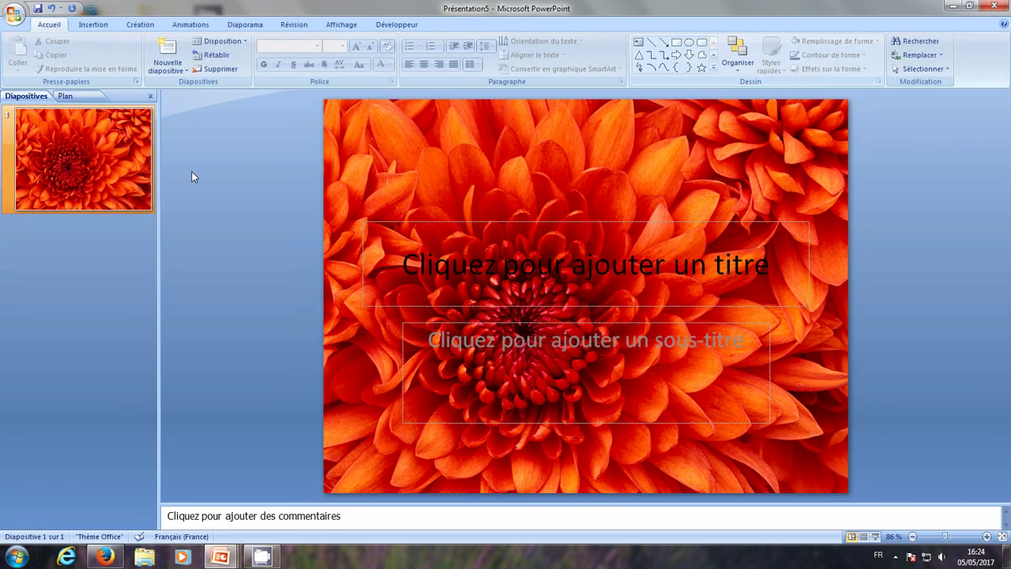
pyautogui.rightClick(106, 174)
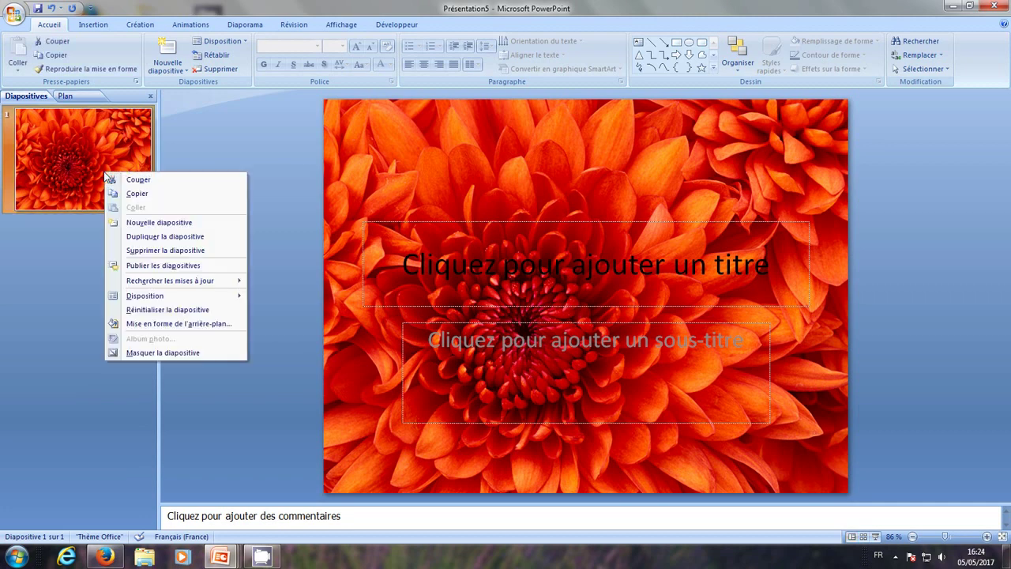
pyautogui.click(165, 229)
pyautogui.rightClick(123, 247)
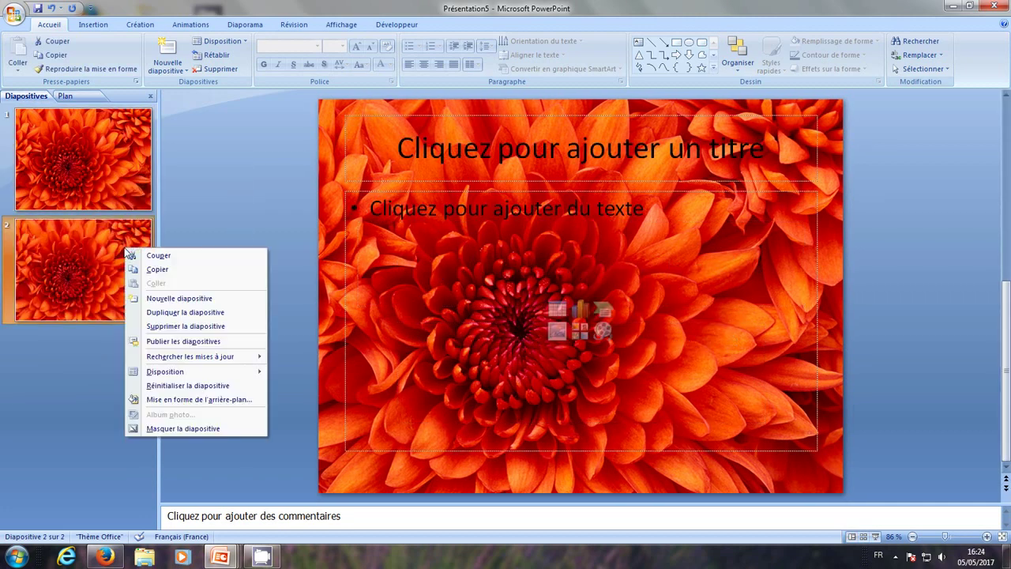
pyautogui.click(186, 297)
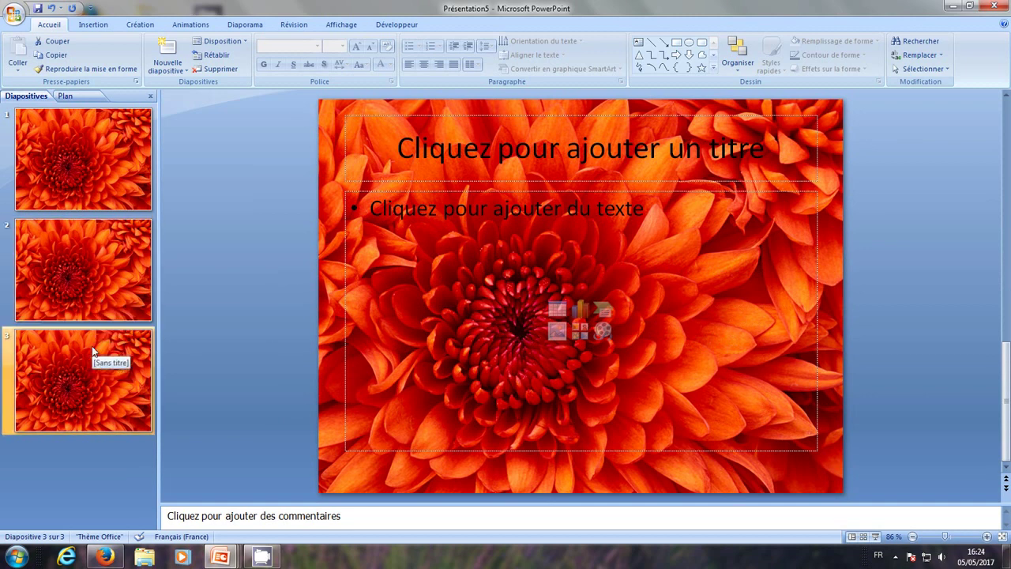
pyautogui.click(103, 276)
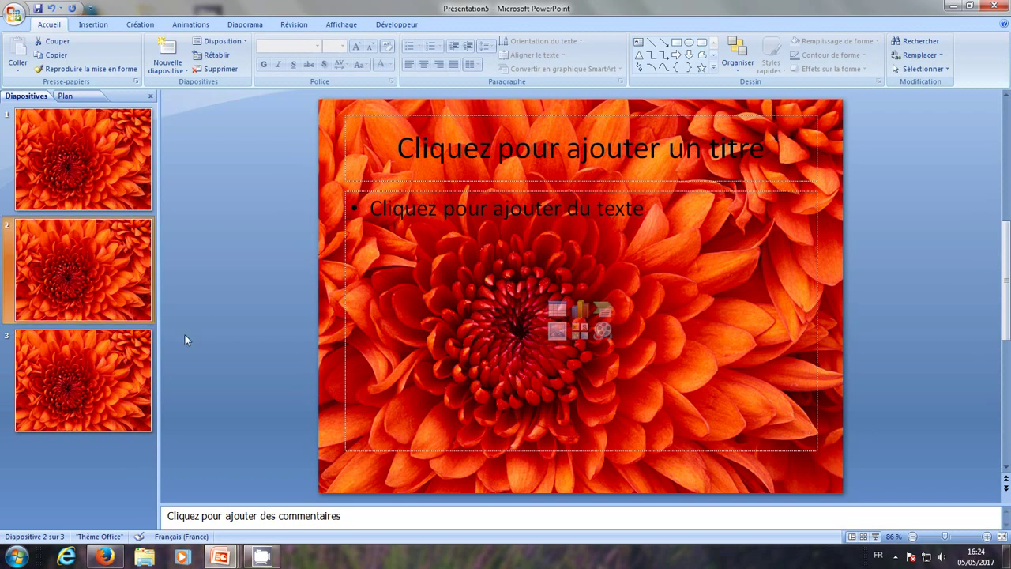
pyautogui.click(99, 155)
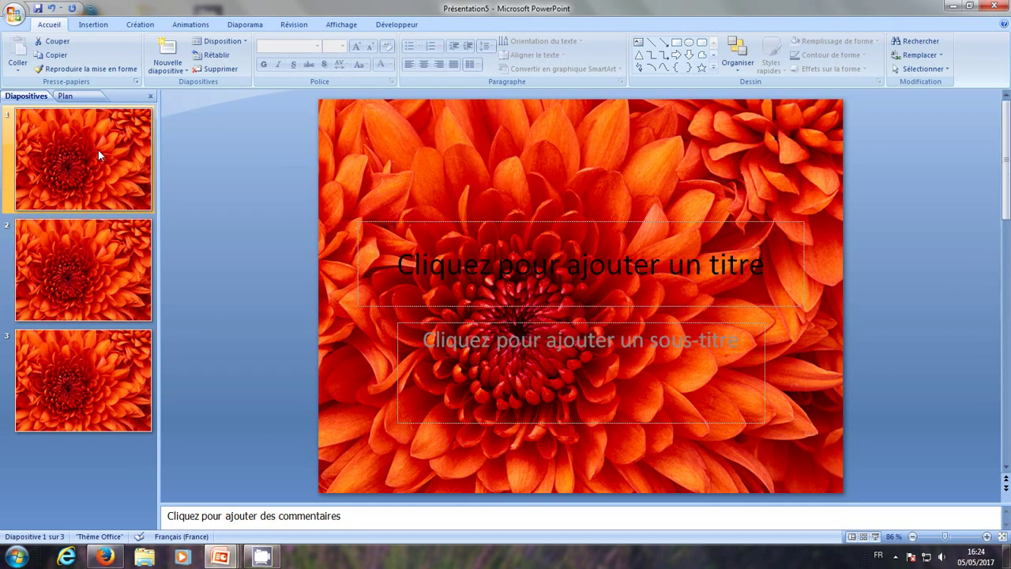
pyautogui.click(113, 257)
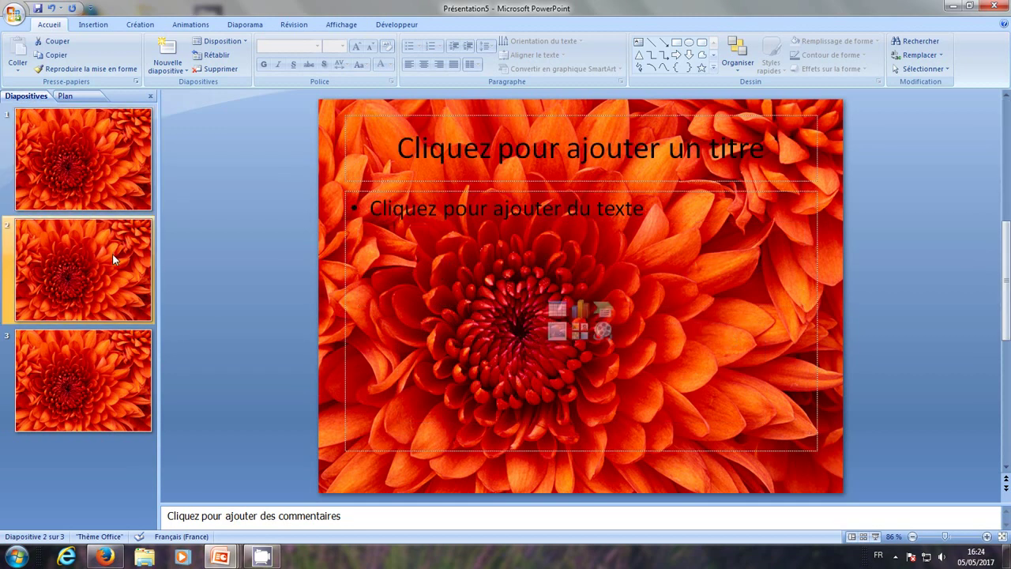
pyautogui.click(114, 367)
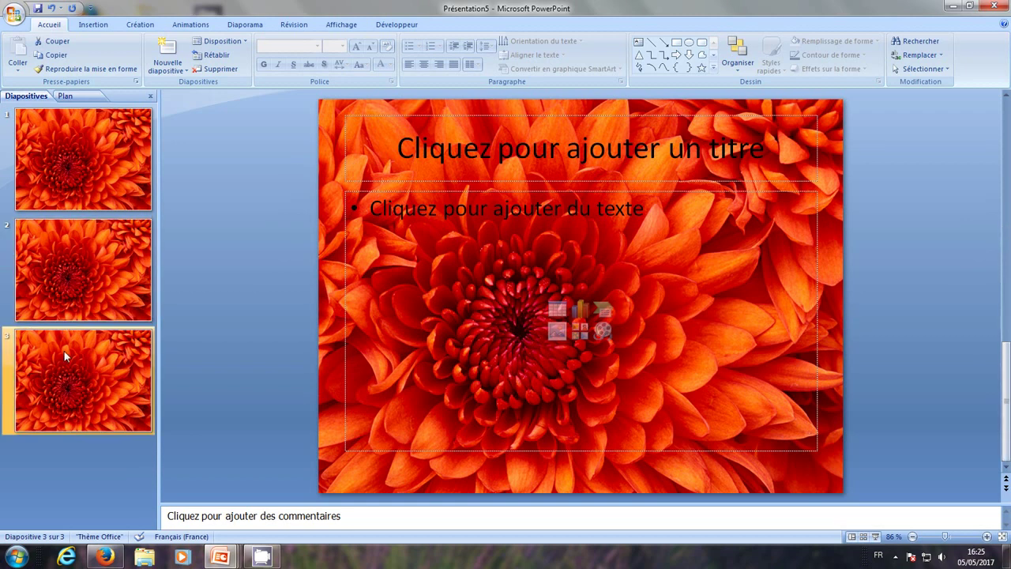
pyautogui.click(99, 294)
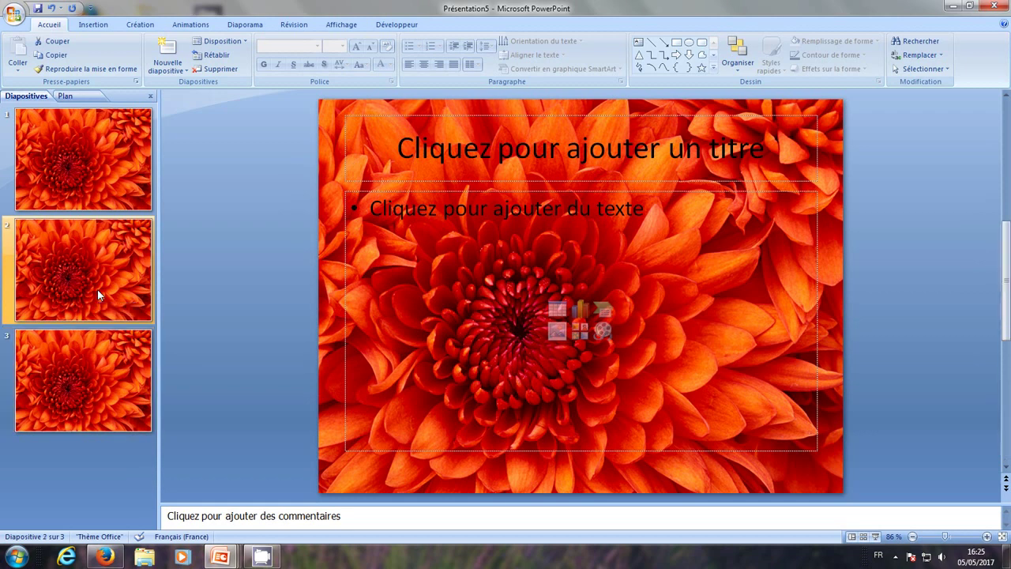
pyautogui.click(95, 372)
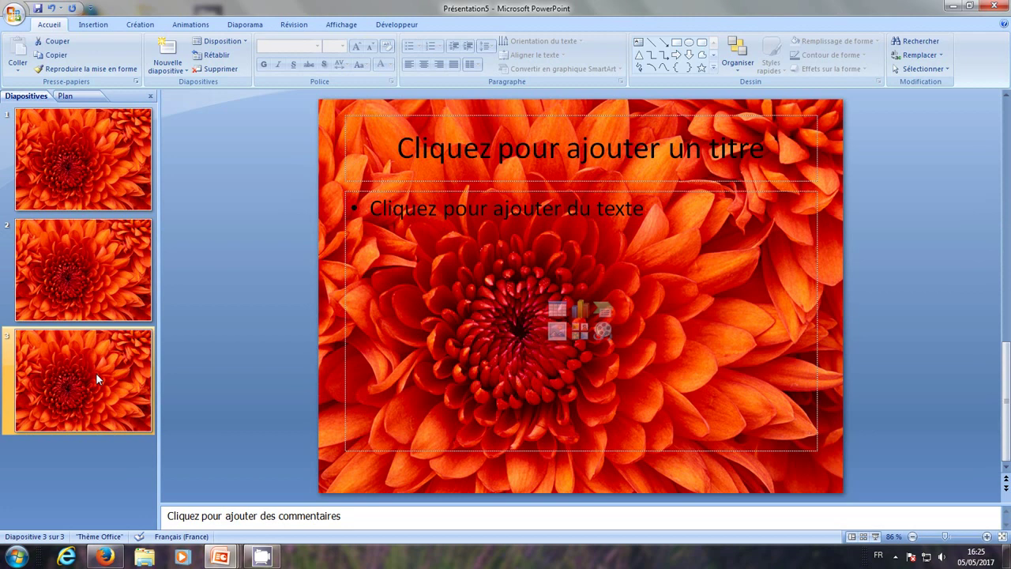
# - Give slide 3 the title 'Test' and the body text 'Test 2'
pyautogui.click(598, 155)
pyautogui.write('Te')
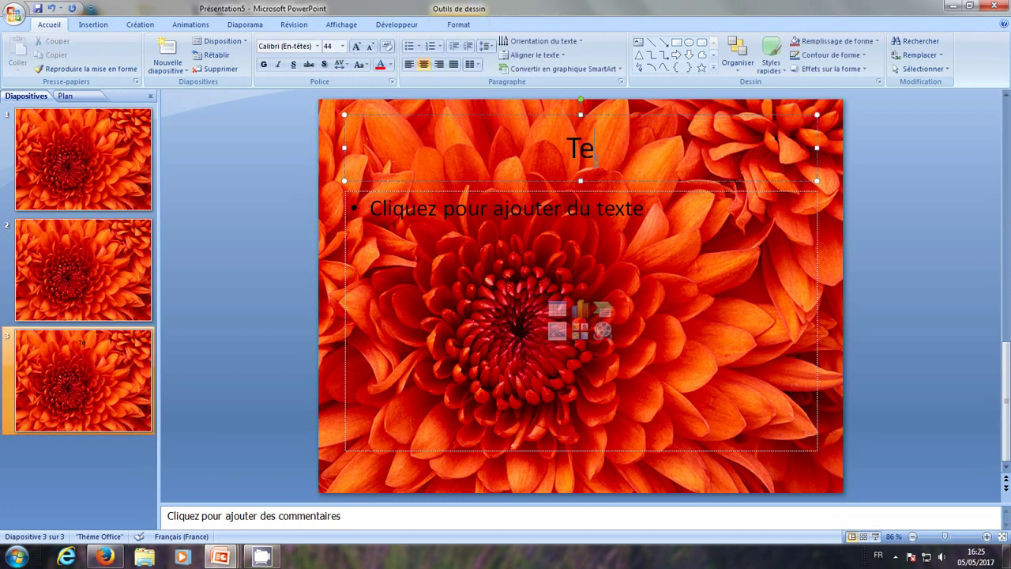
pyautogui.write('st')
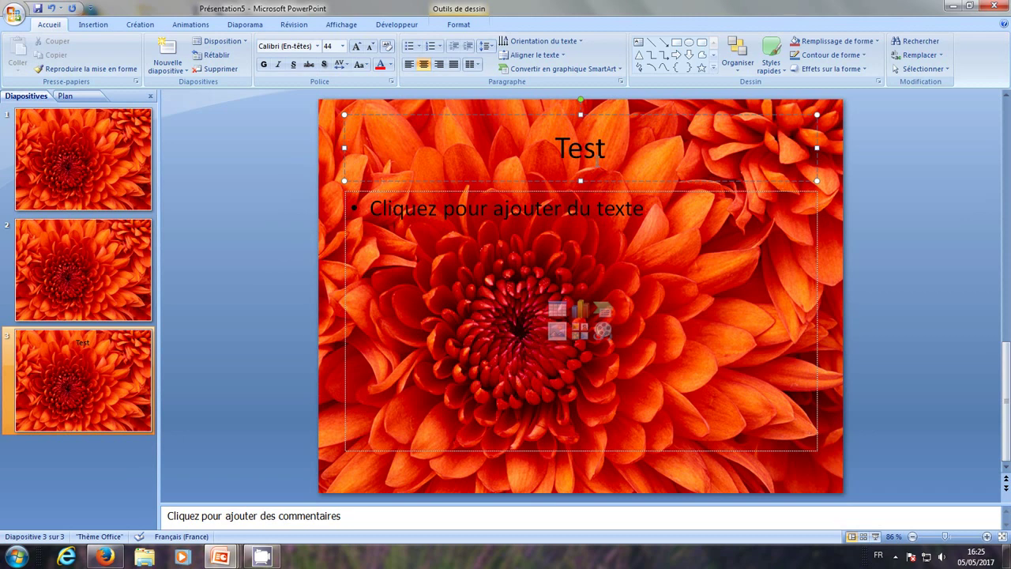
pyautogui.click(590, 216)
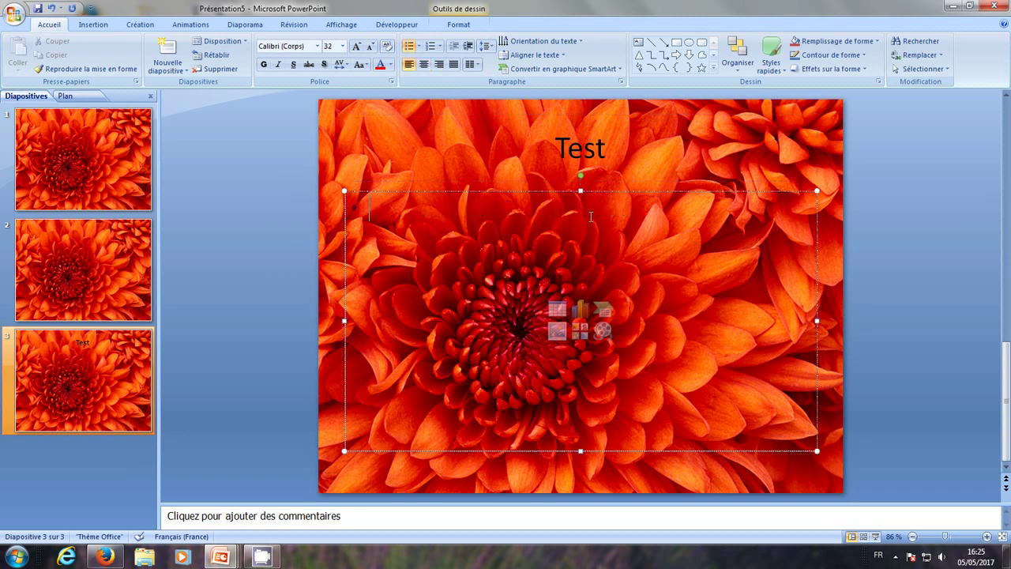
pyautogui.write('Test 2')
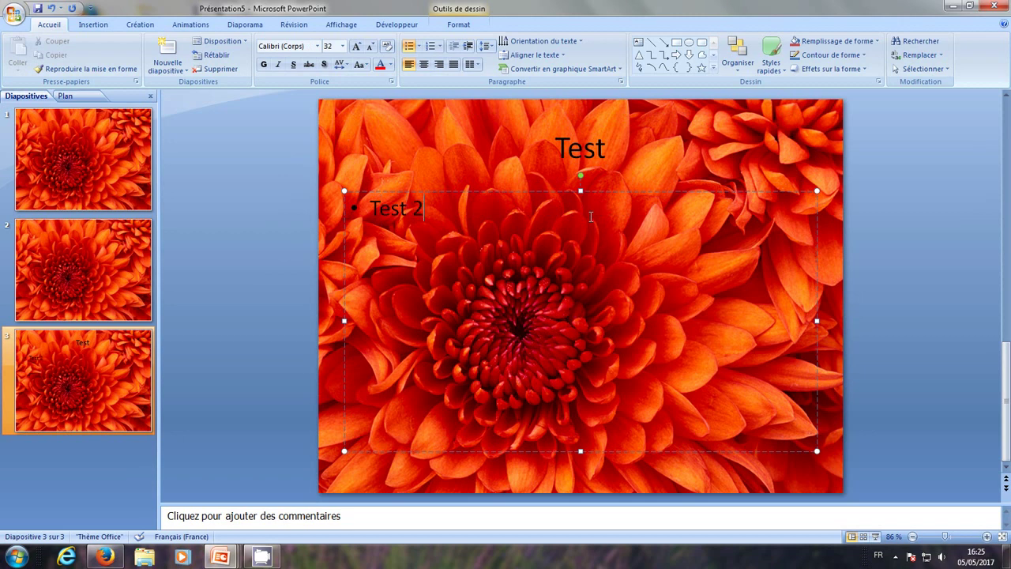
# - On slide 2, enter the title 'Test' and the body text 'Test 2'
pyautogui.click(98, 286)
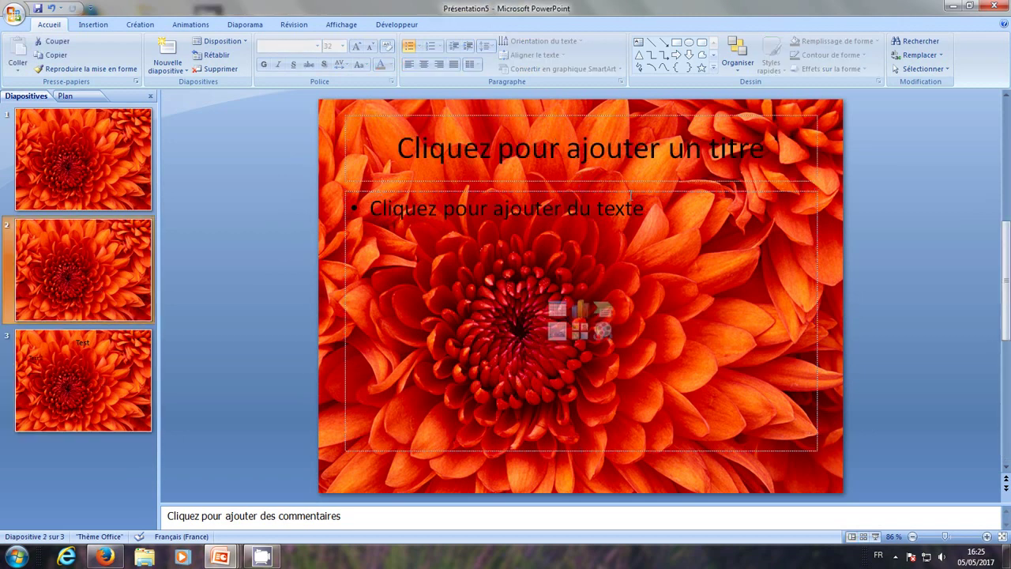
pyautogui.click(636, 149)
pyautogui.write('T')
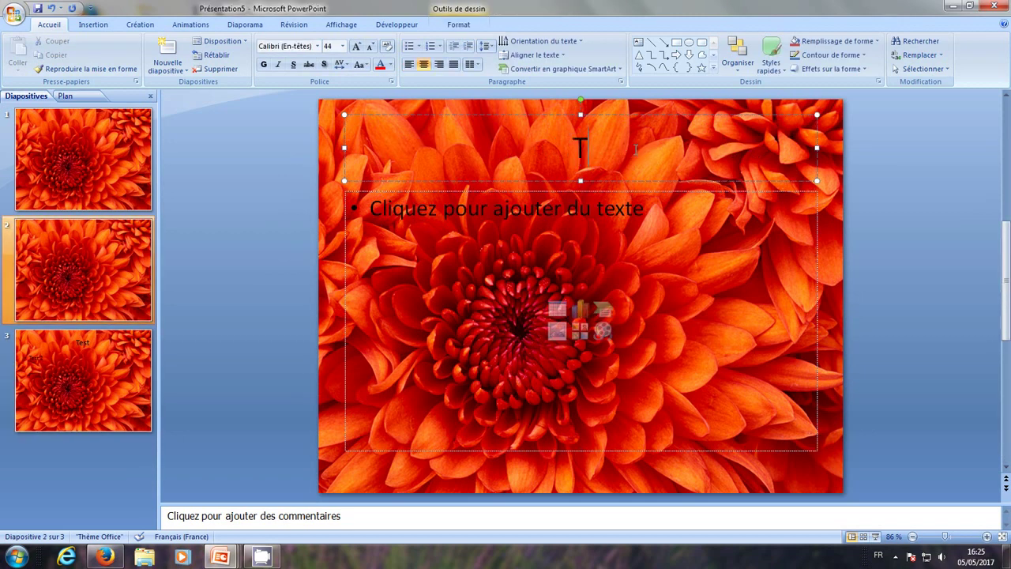
pyautogui.write('est')
pyautogui.click(595, 208)
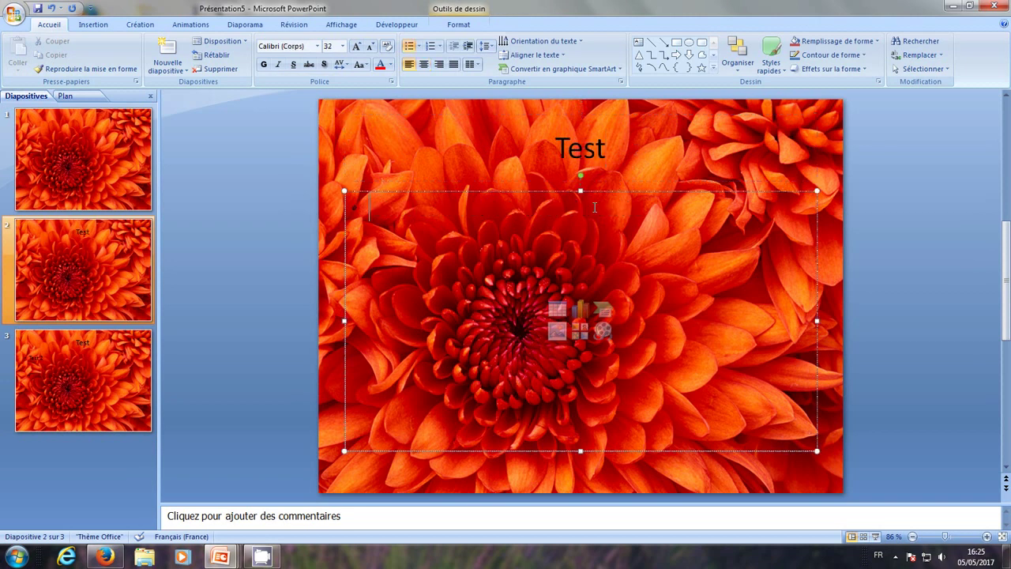
pyautogui.write('Test ')
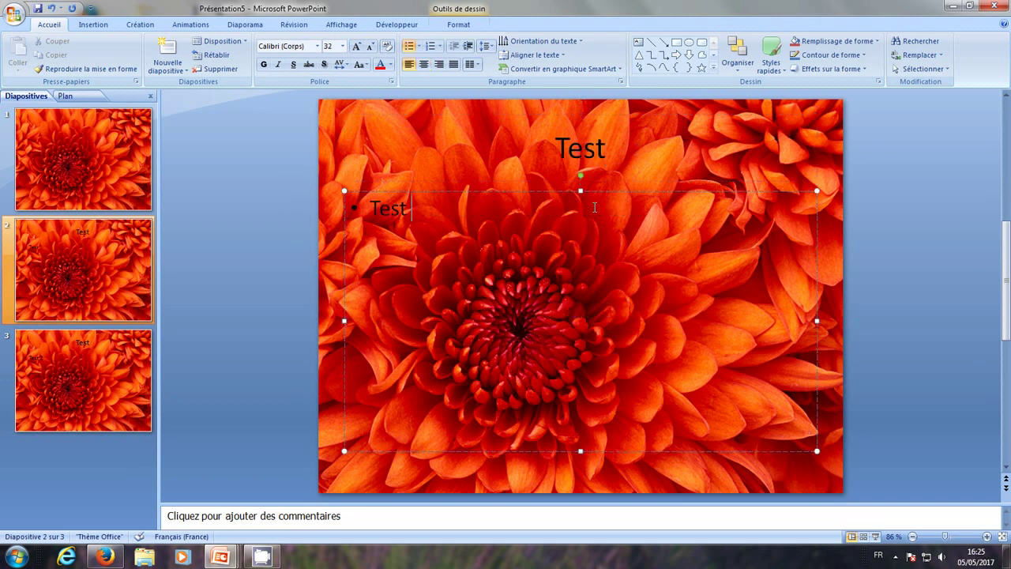
pyautogui.write('2')
pyautogui.click(754, 218)
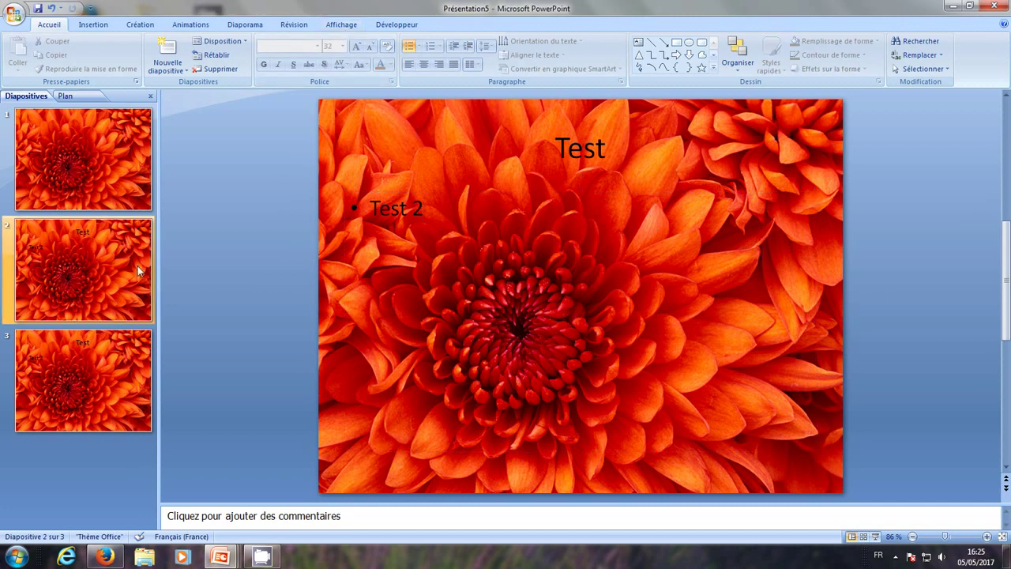
# - Look over slide 3, then return to slide 2
pyautogui.click(104, 292)
pyautogui.click(108, 405)
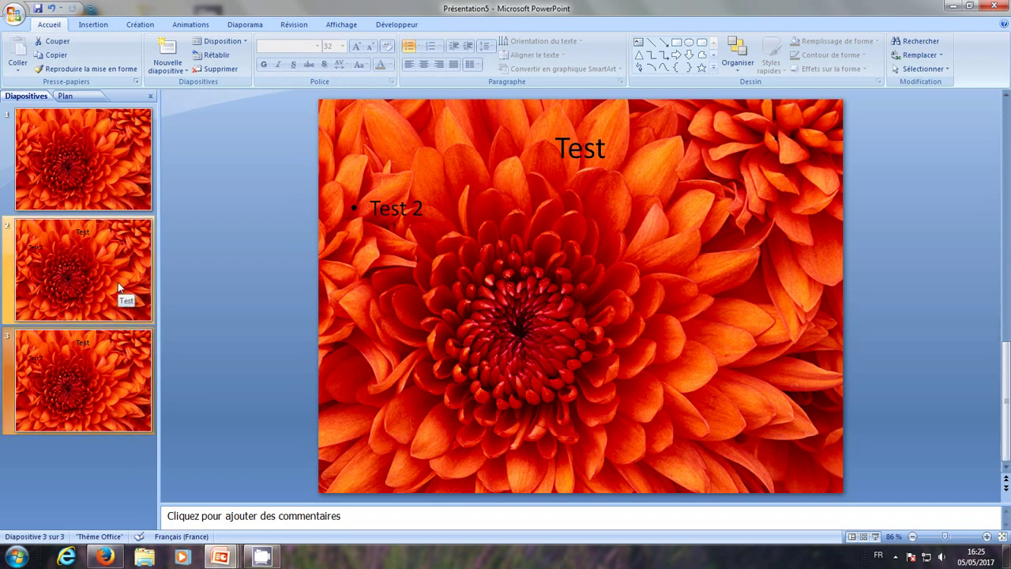
pyautogui.click(117, 282)
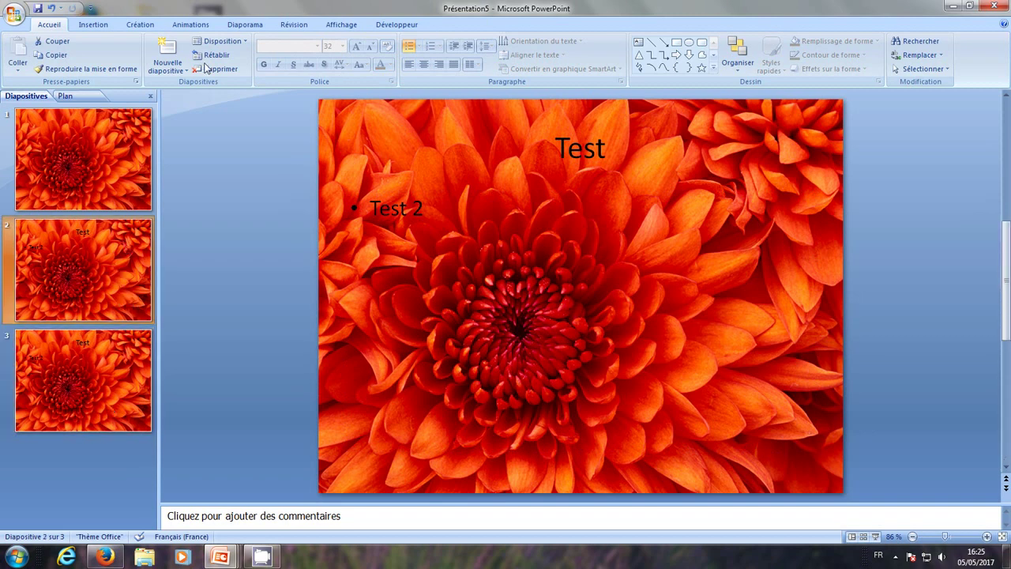
# - In the slide master, narrow the title placeholder to the left half
pyautogui.click(341, 26)
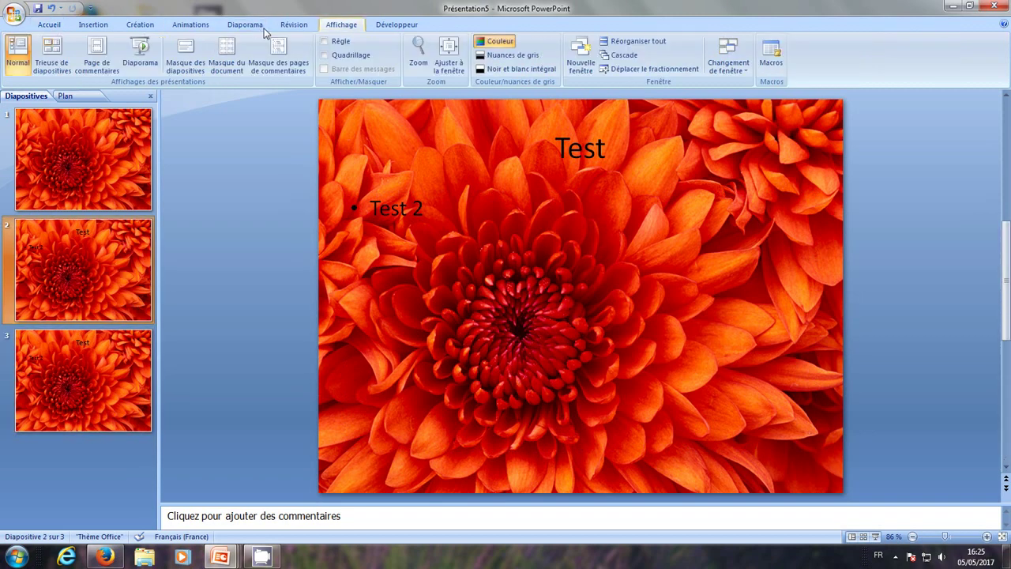
pyautogui.click(186, 60)
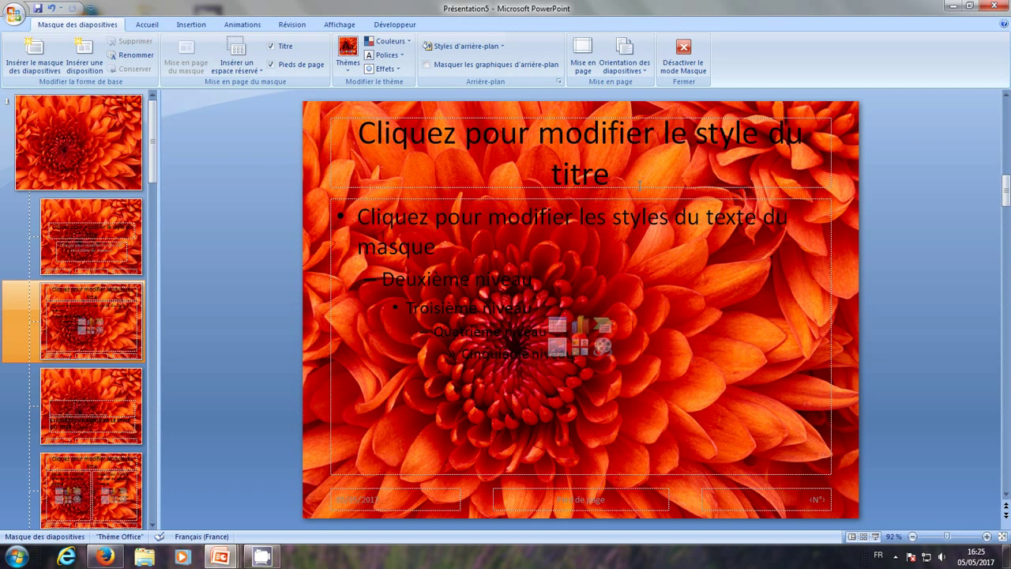
pyautogui.click(649, 116)
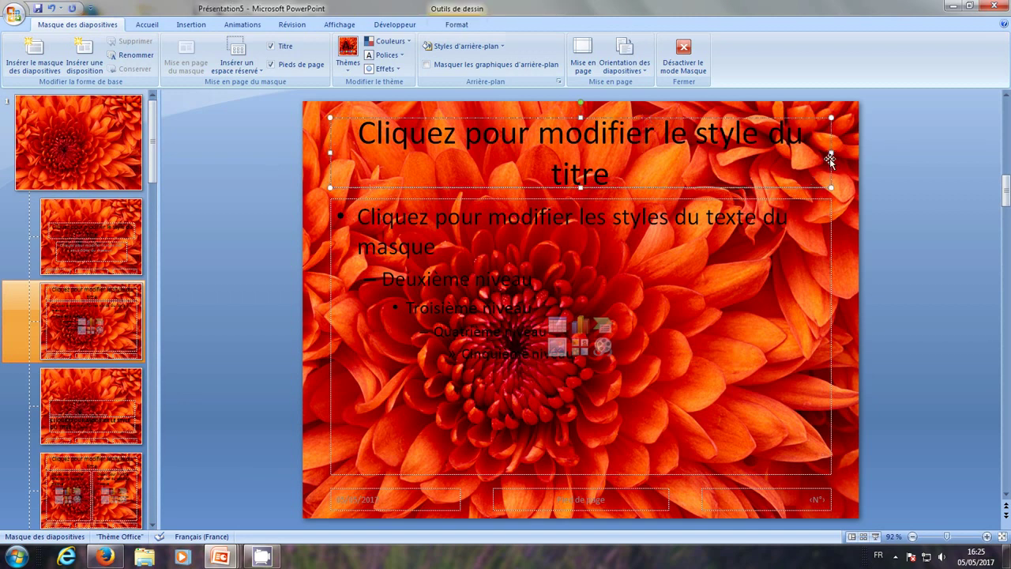
pyautogui.moveTo(829, 152); pyautogui.dragTo(585, 152)
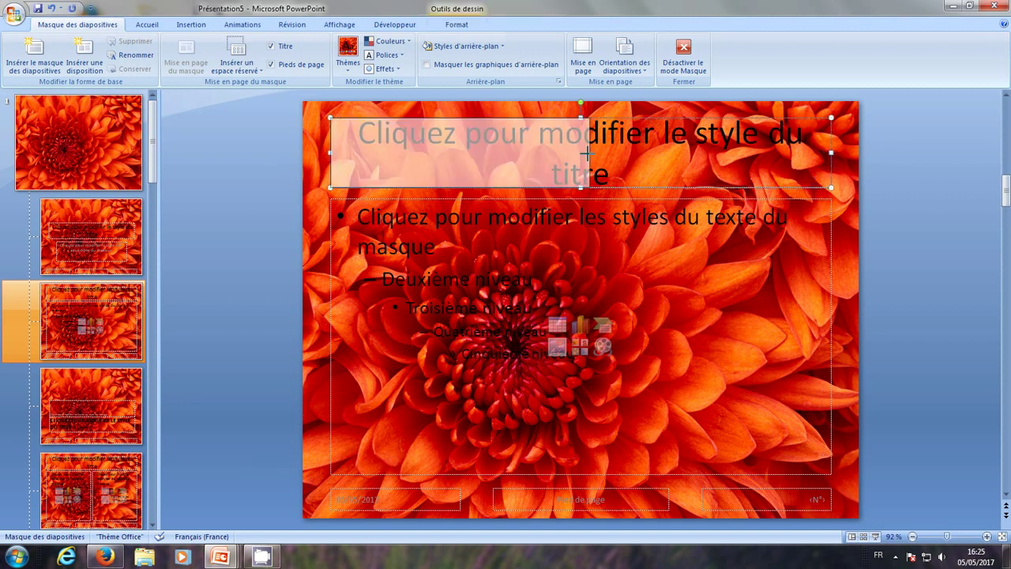
# - Shrink the body placeholder to the right half and move the title down beside it
pyautogui.click(489, 226)
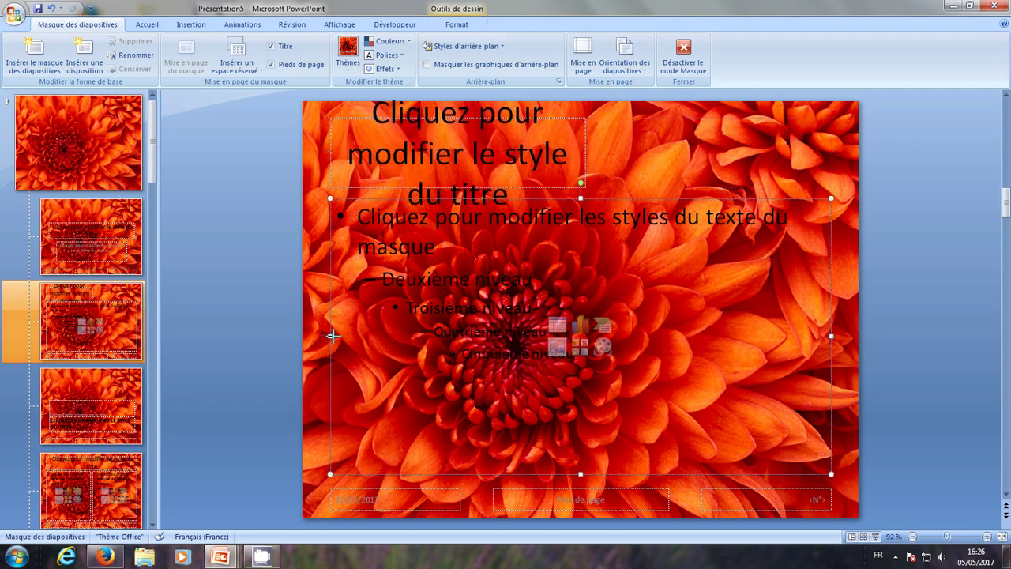
pyautogui.moveTo(333, 335); pyautogui.dragTo(580, 335)
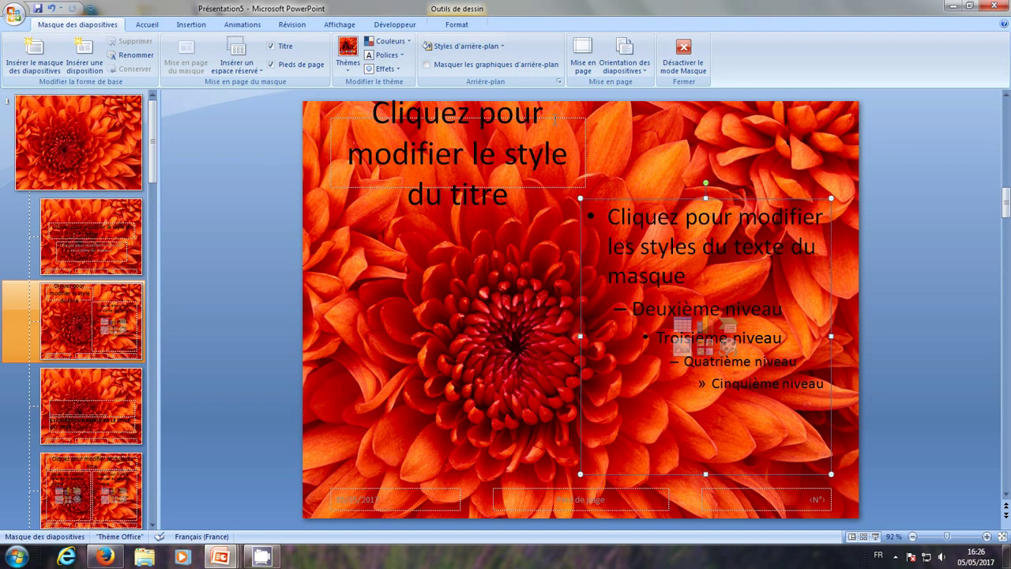
pyautogui.click(564, 119)
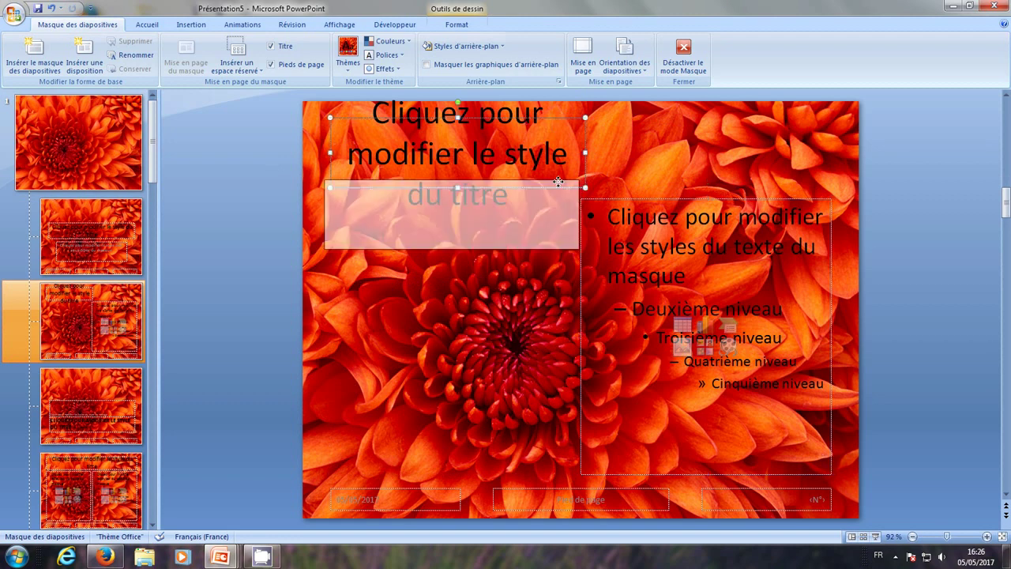
pyautogui.moveTo(564, 119); pyautogui.dragTo(557, 199)
pyautogui.click(639, 176)
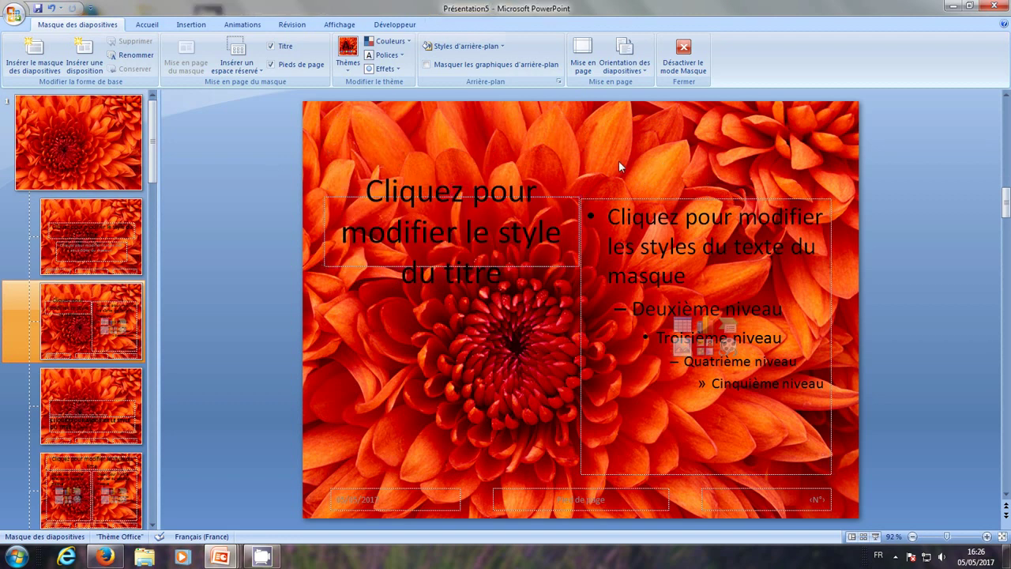
# - Close master view and check slide 3, showing 'Test' beside the 'Test 2' bullet
pyautogui.click(684, 63)
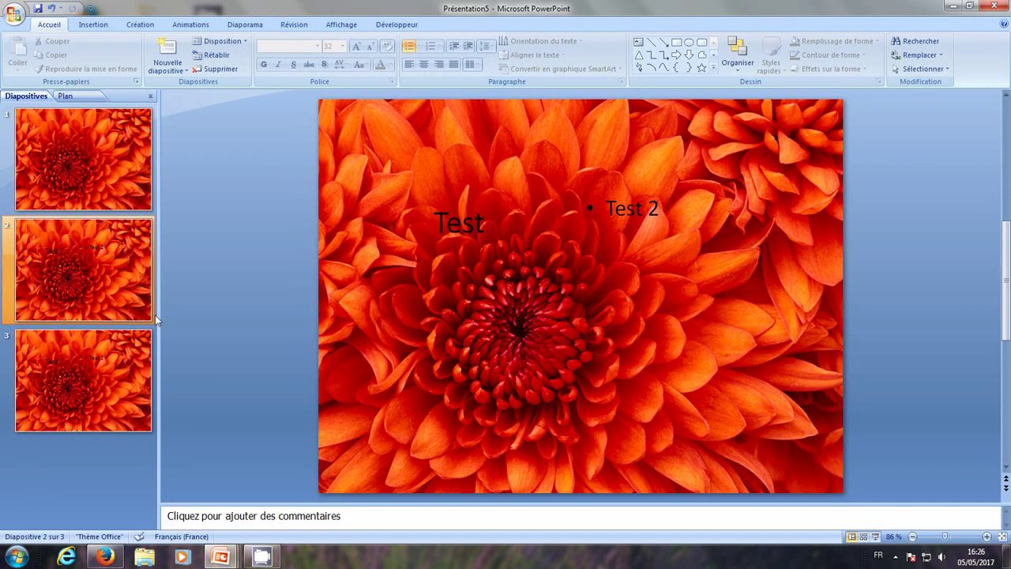
pyautogui.click(80, 391)
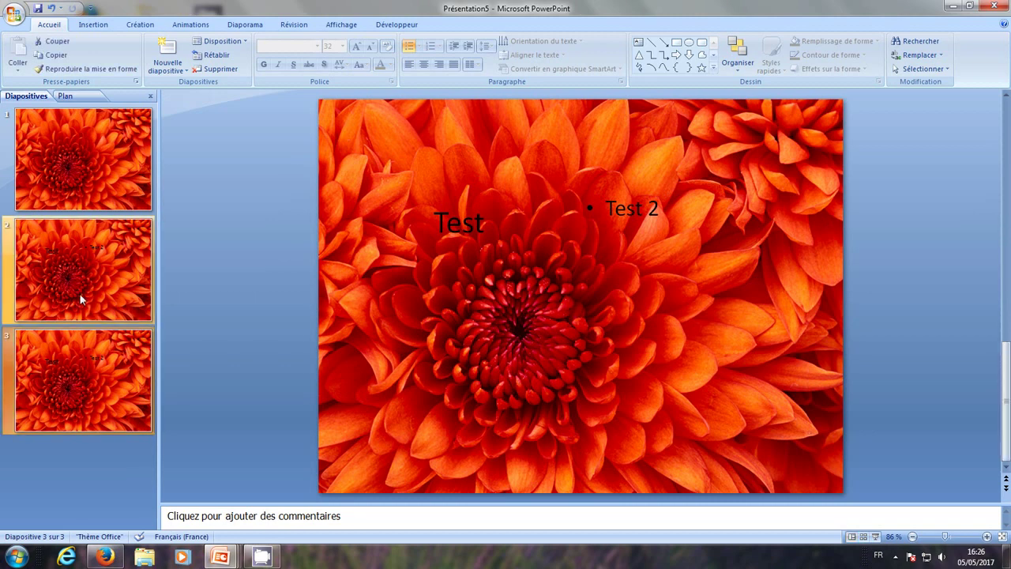